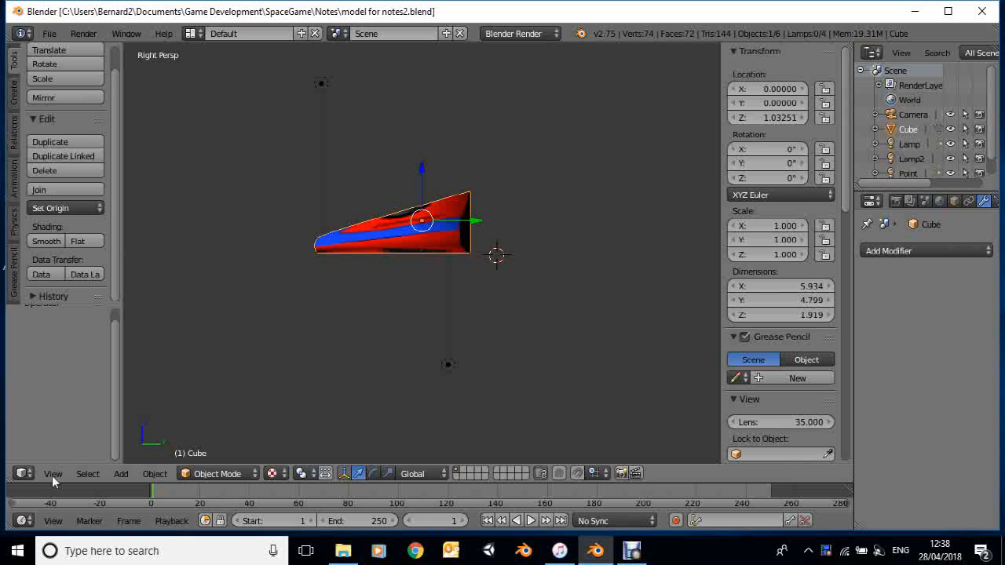
Switch the viewport to orthographic projection and add a cylinder mesh at the 3D cursor behind the spaceship
click(53, 476)
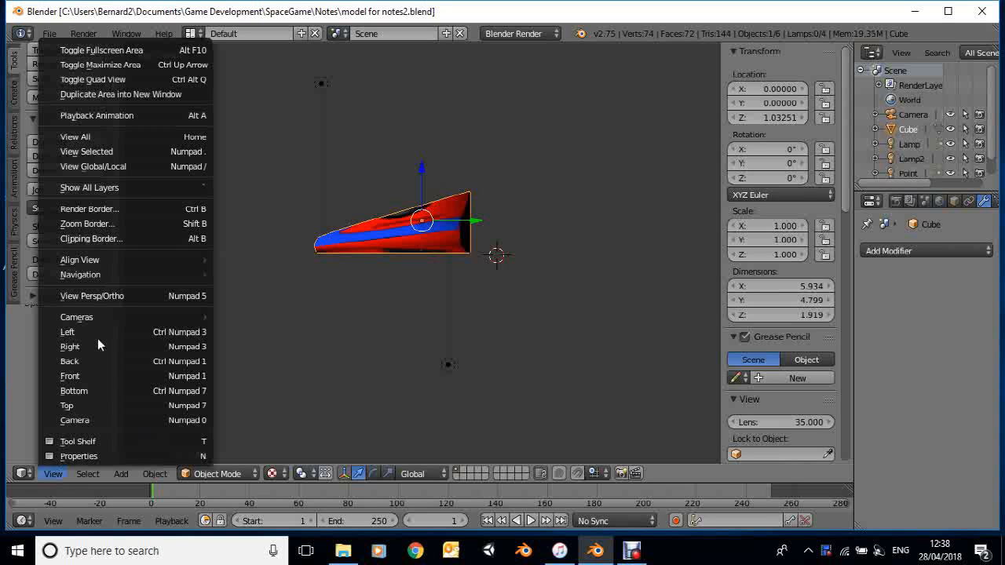
click(75, 296)
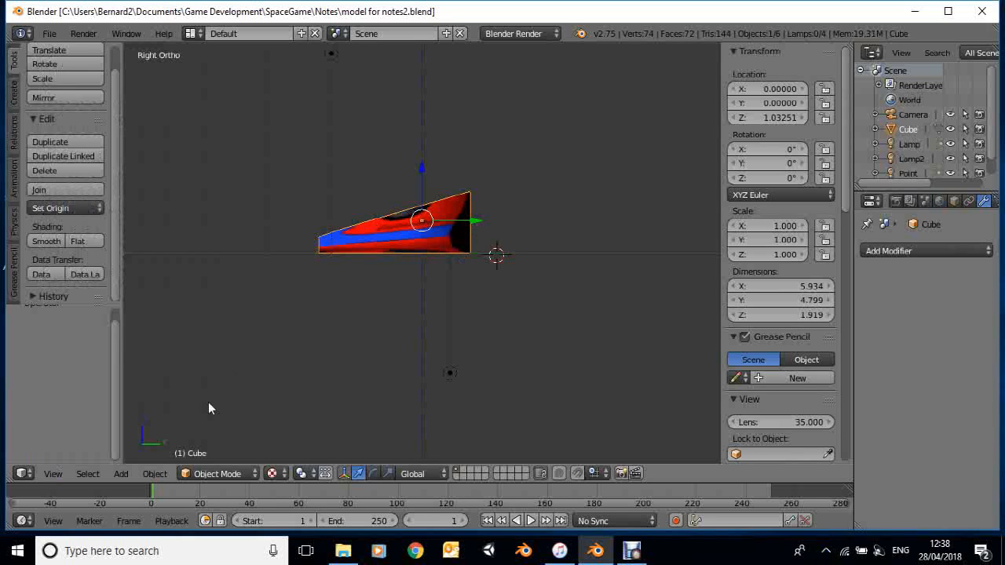
click(120, 475)
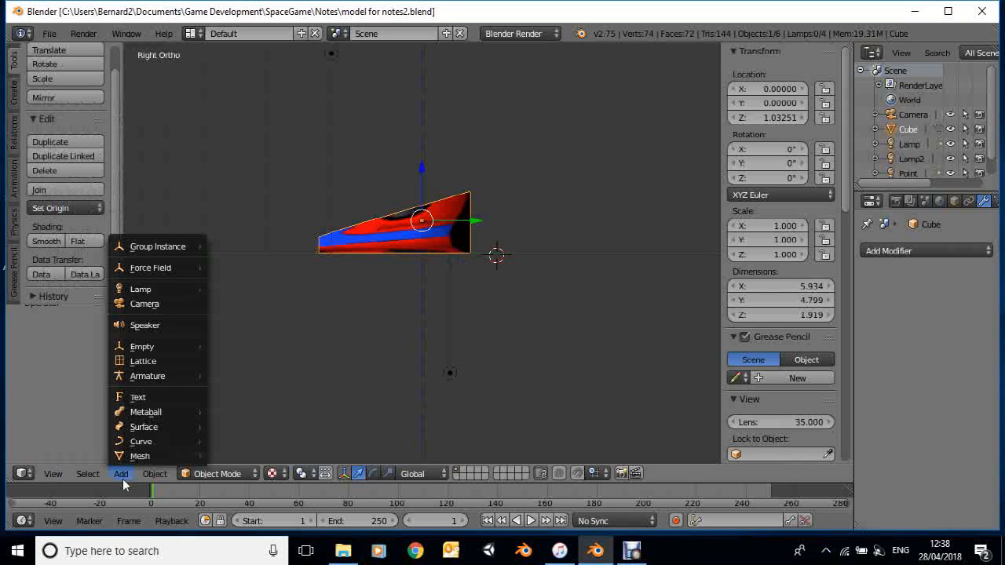
mouse_move(153, 461)
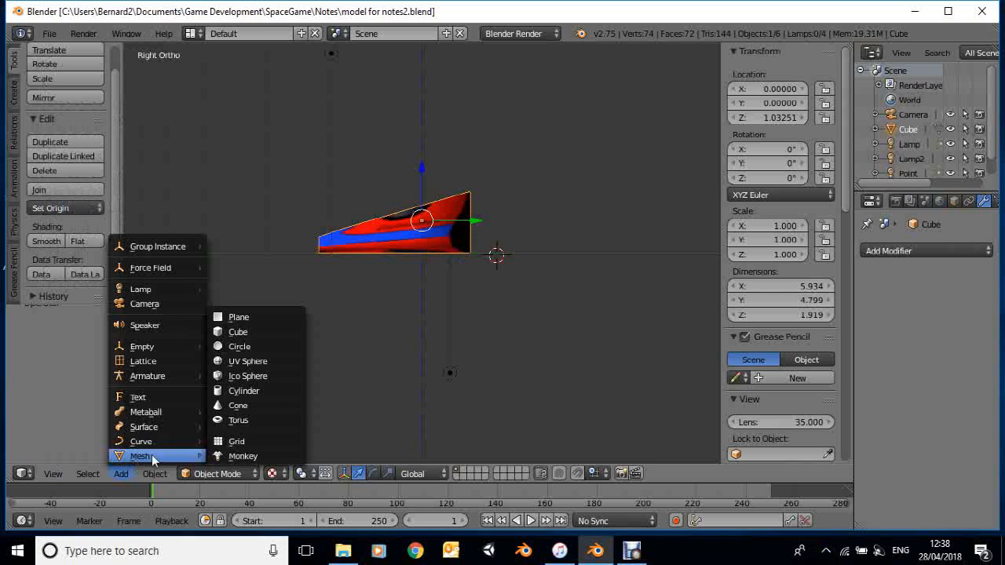
click(245, 391)
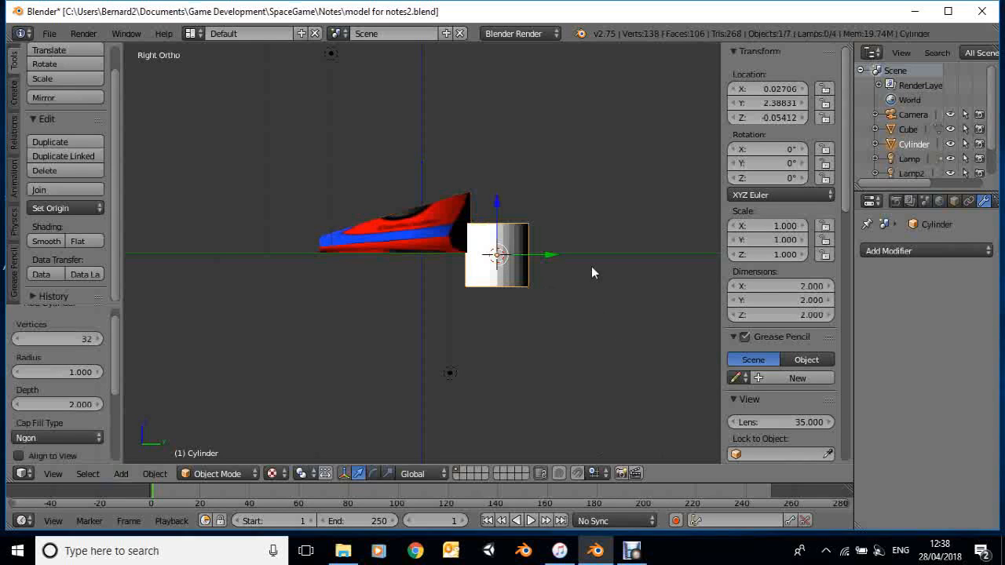
Set the cylinder's scale to 0.4 on the X, Y and Z axes
click(748, 226)
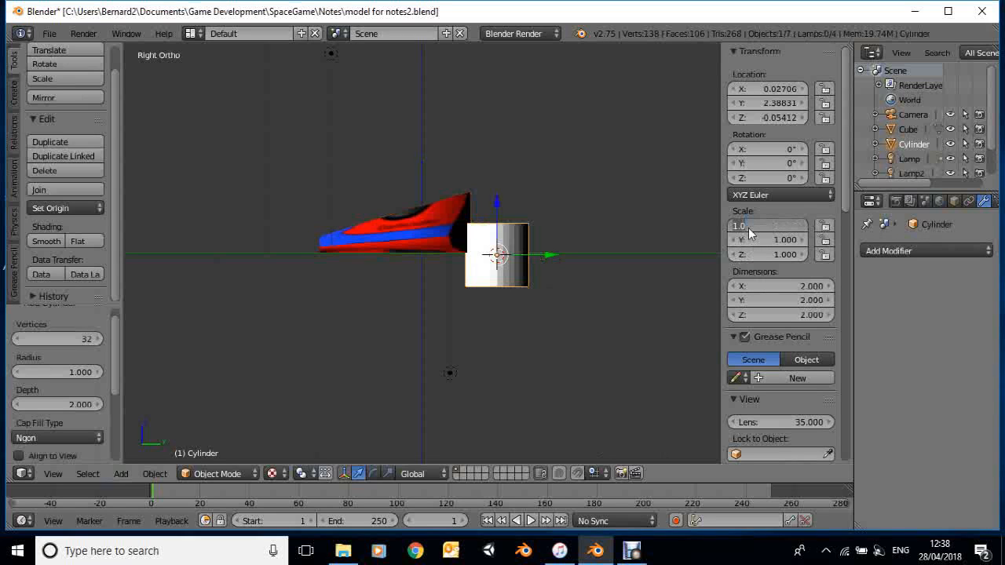
text(0.4)
key(Tab)
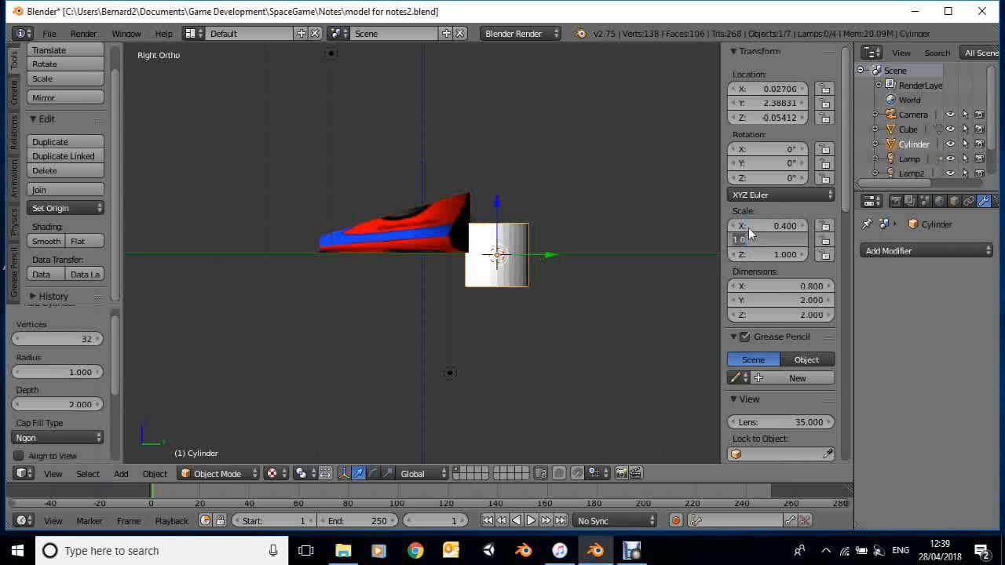
text(0.4)
key(Tab)
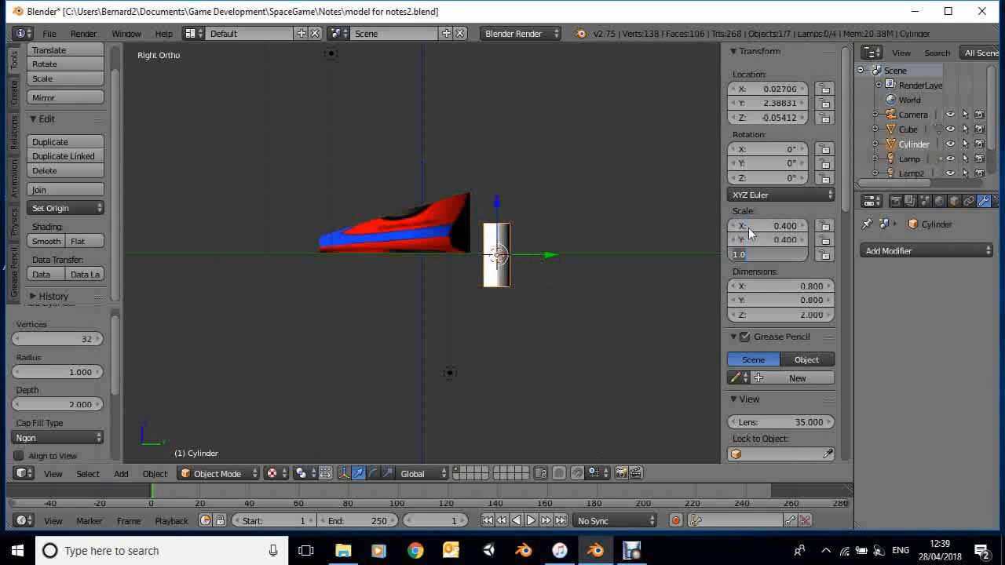
text(0.4)
key(Return)
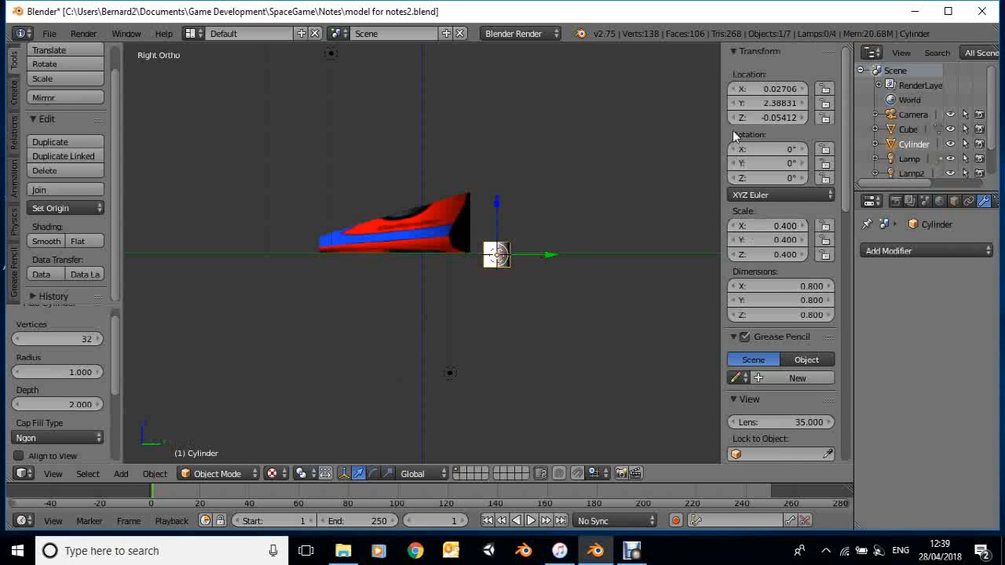
Rotate the cylinder 90° about X and apply its rotation and scale
click(778, 149)
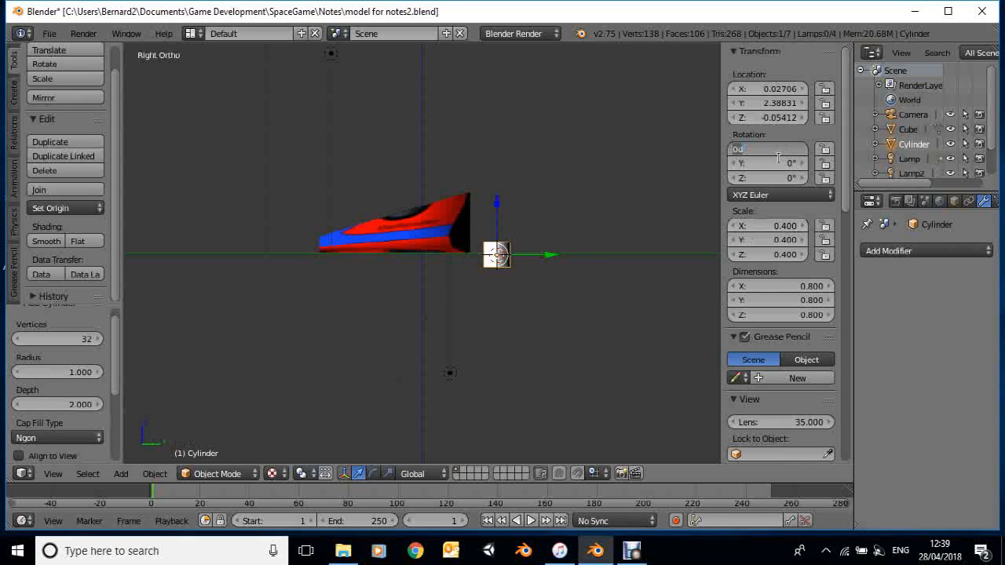
text(90)
key(Return)
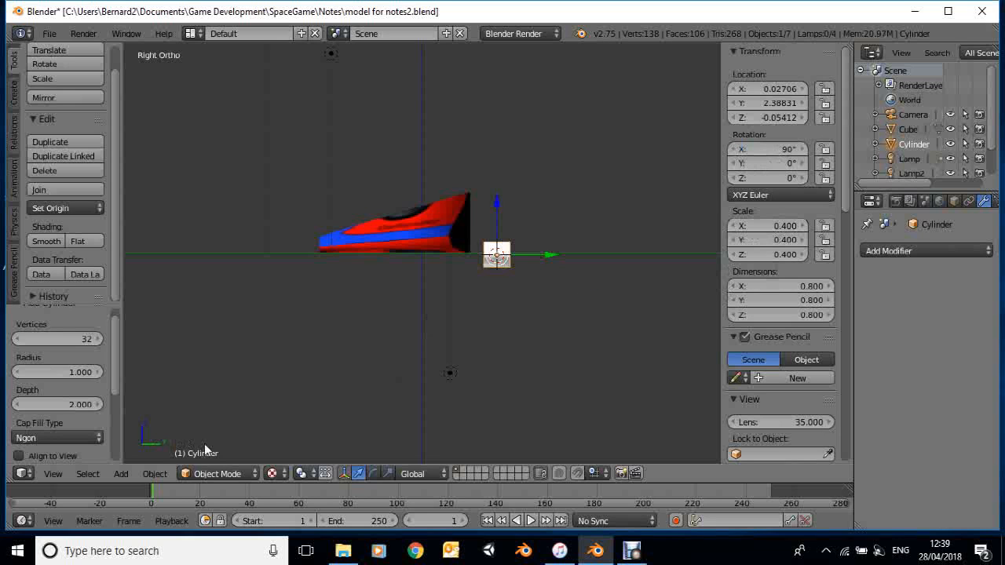
click(154, 475)
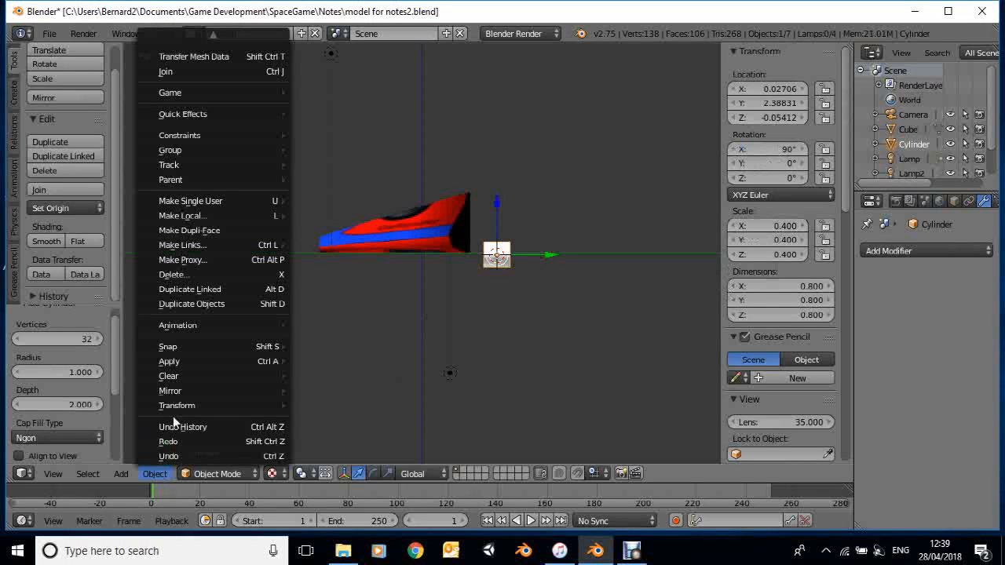
mouse_move(189, 362)
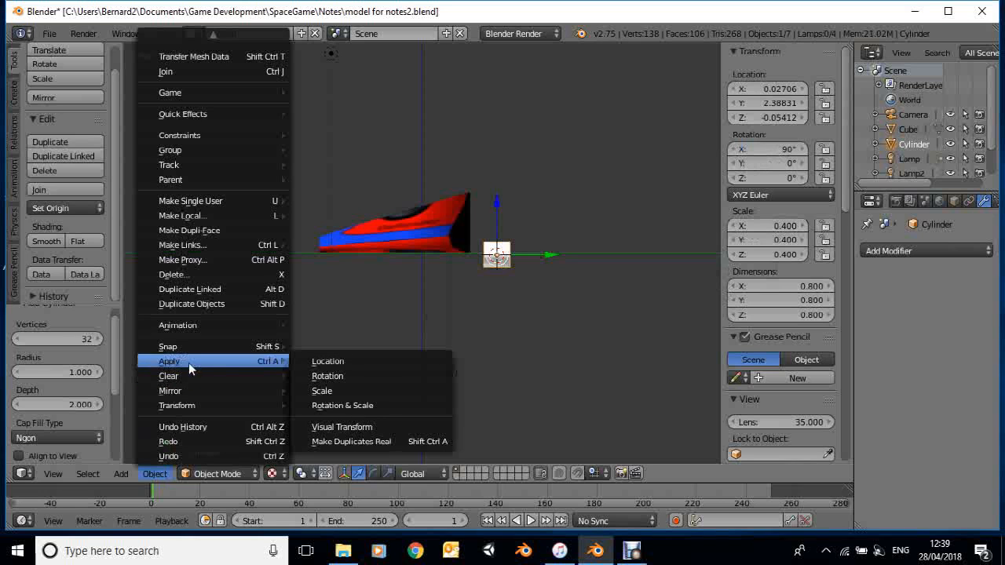
click(328, 404)
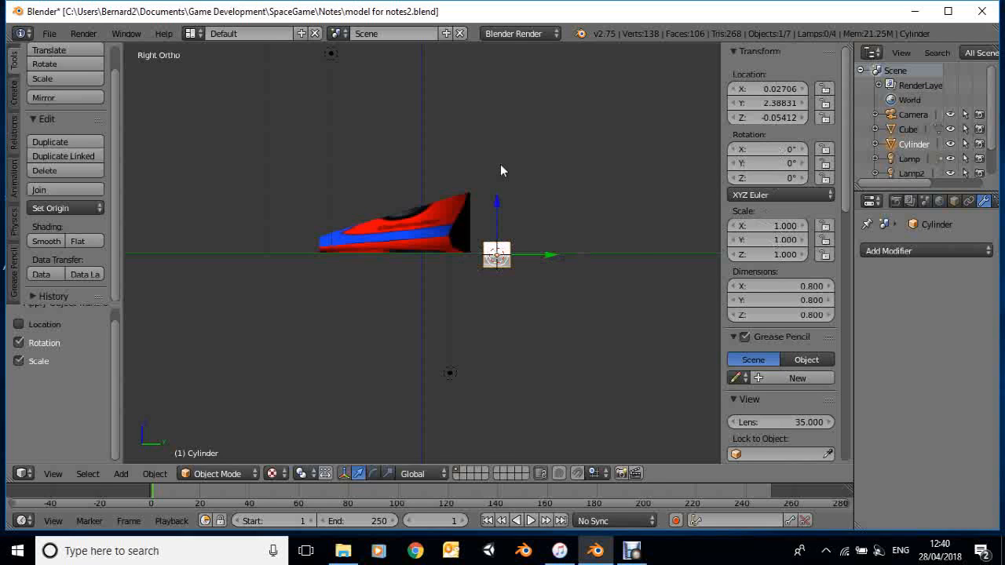
Move the cylinder up about 1.17 along Z and about 0.82 towards the ship along Y so it overlaps the ship's rear
key(g)
key(z)
click(548, 223)
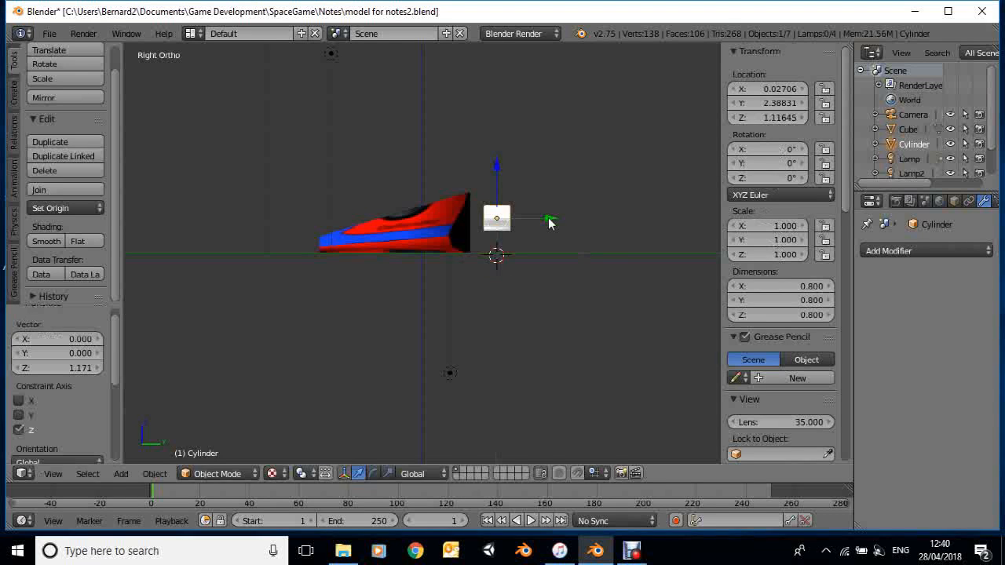
drag(548, 222, 522, 220)
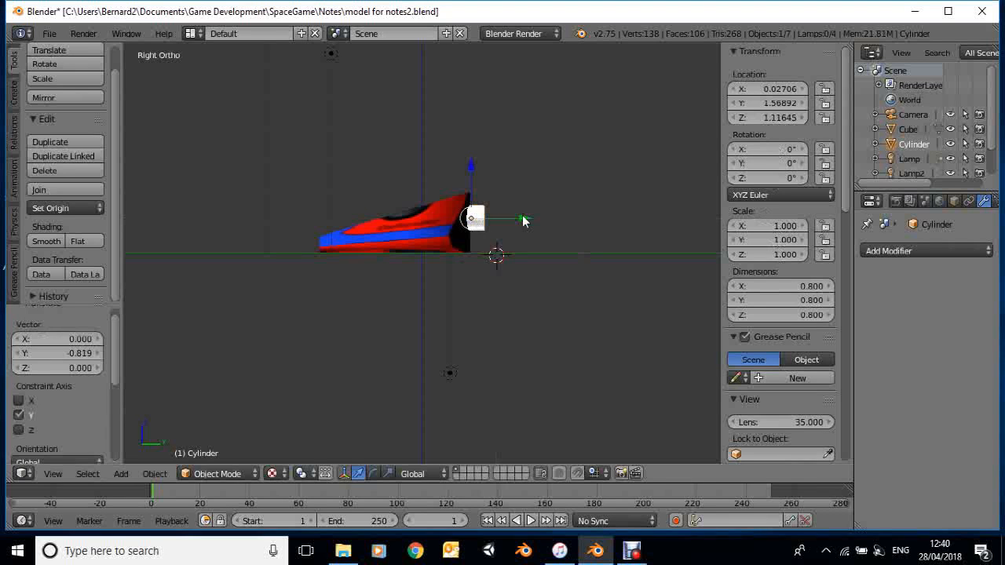
From the back view, centre the cylinder on the ship by setting its X location to 0
click(53, 474)
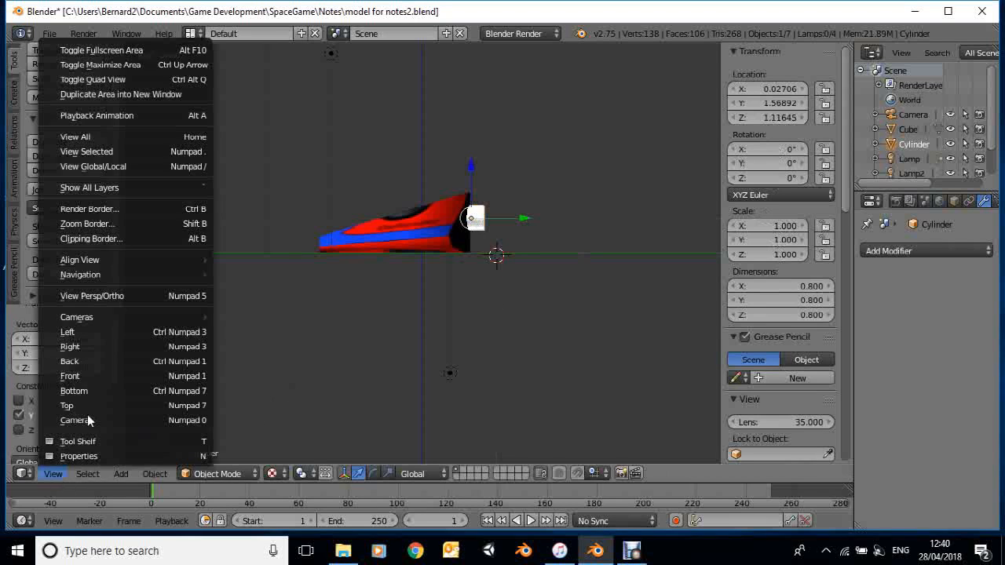
click(91, 361)
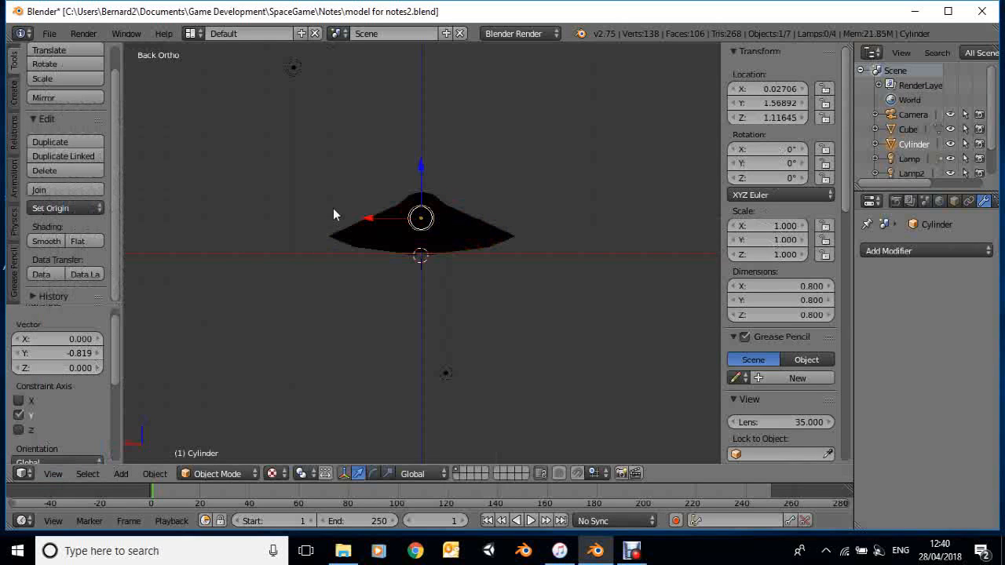
click(770, 91)
text(0)
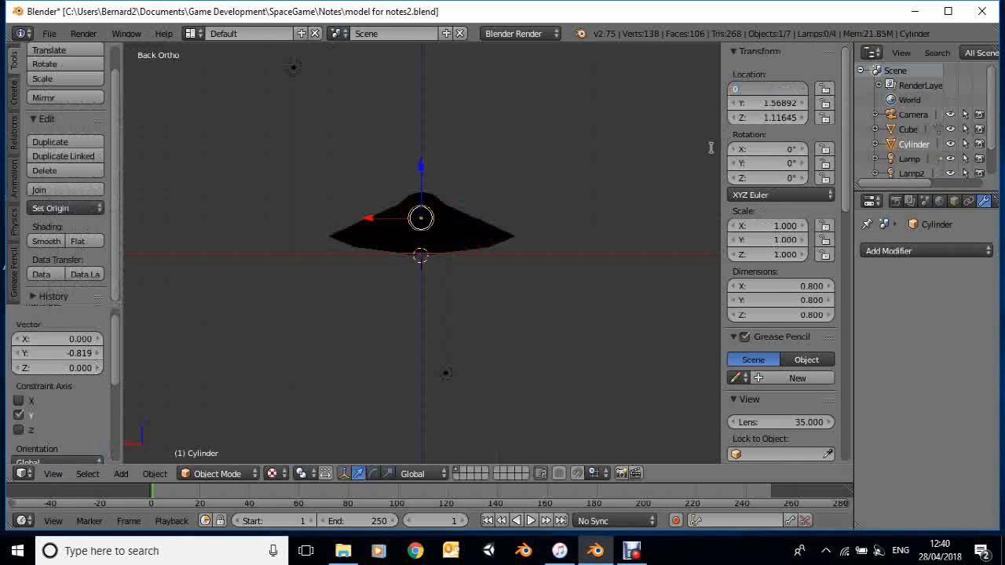
key(Return)
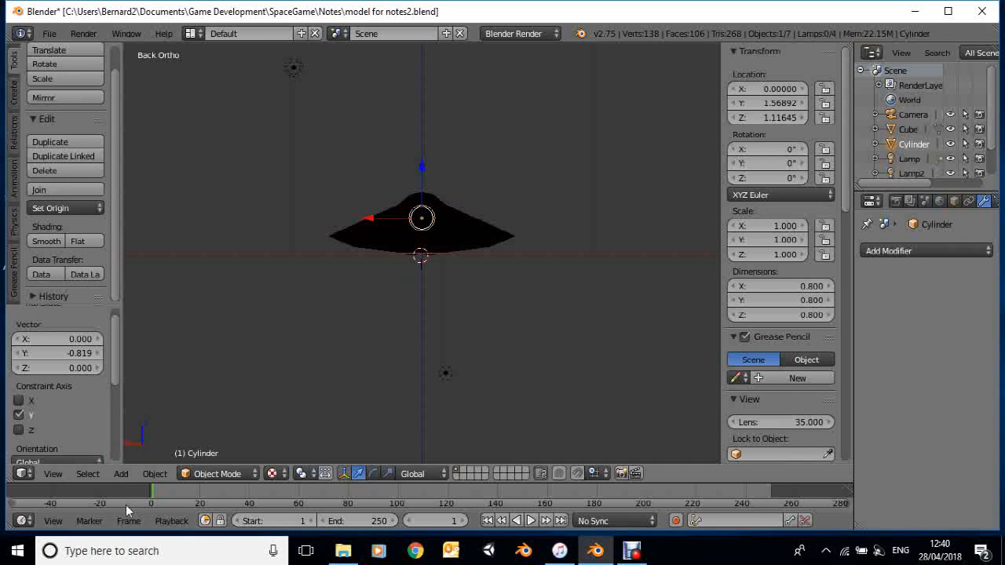
Return to the right view and enter Edit Mode on the cylinder at the ship's rear
click(64, 474)
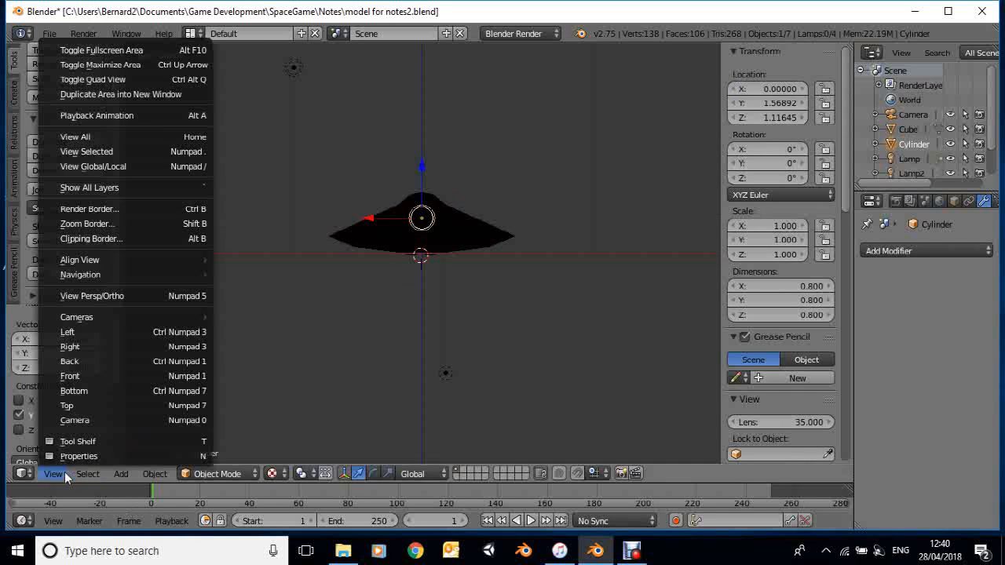
click(91, 345)
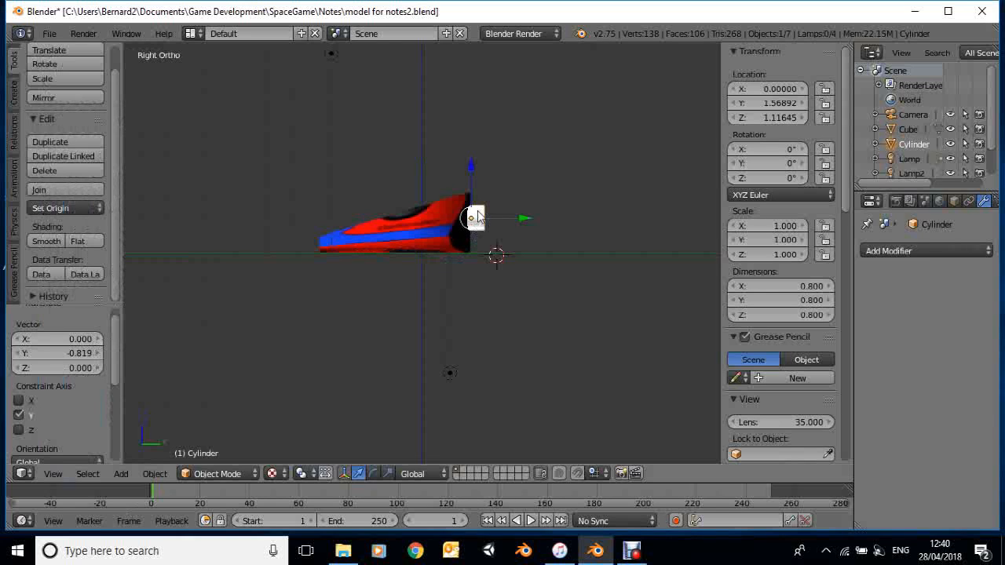
scroll(476, 209, up, 8)
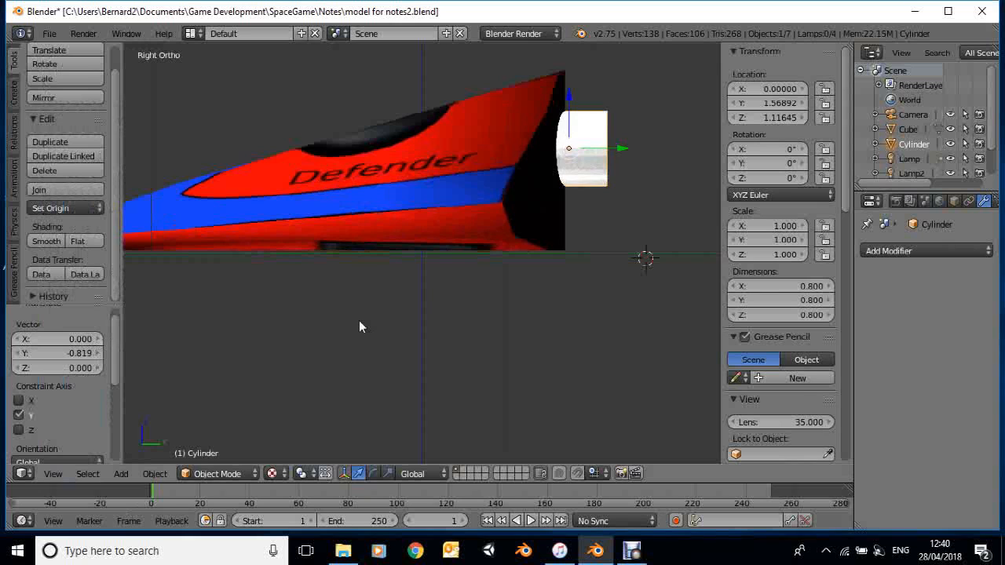
shift+middle_drag(359, 321, 362, 316)
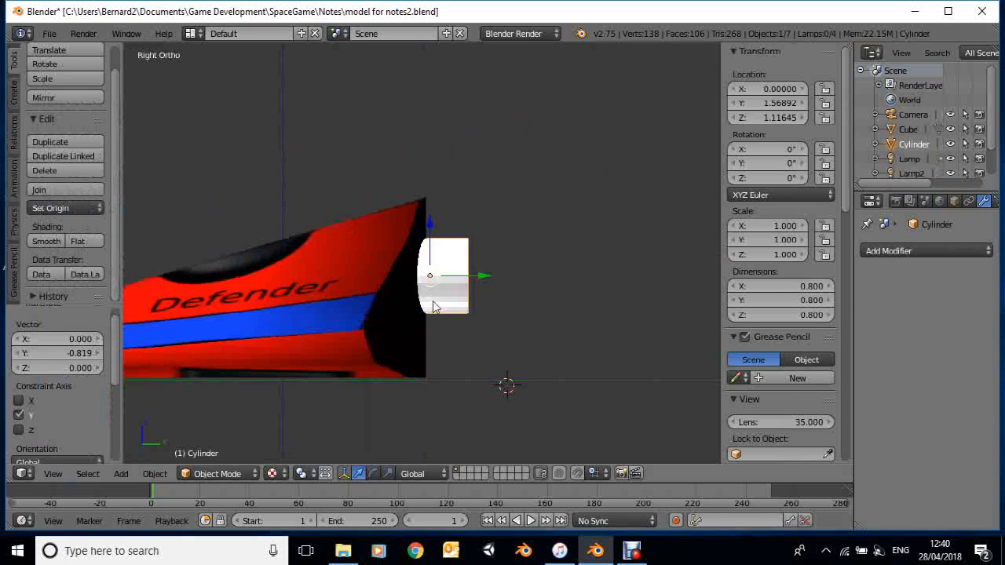
click(200, 475)
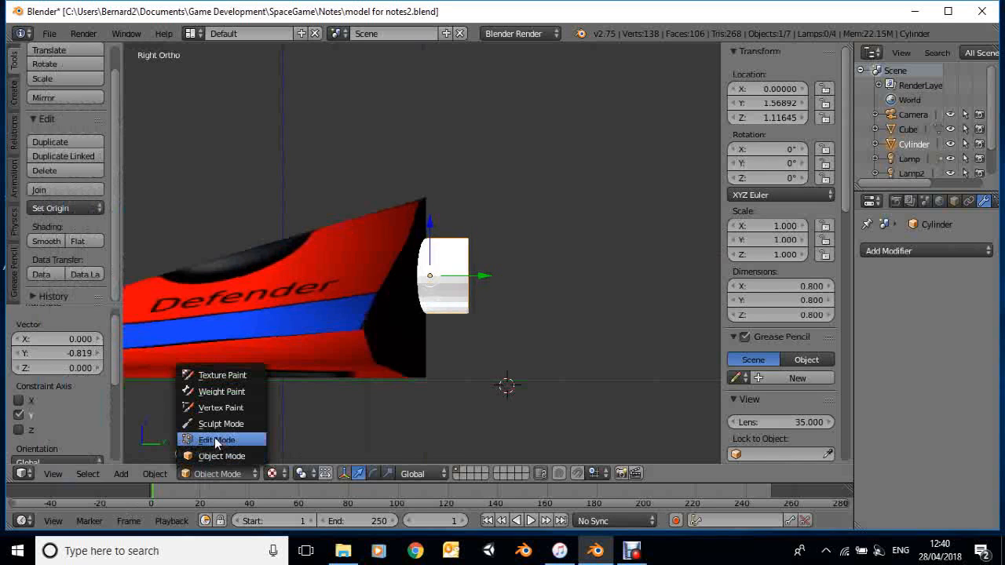
click(214, 440)
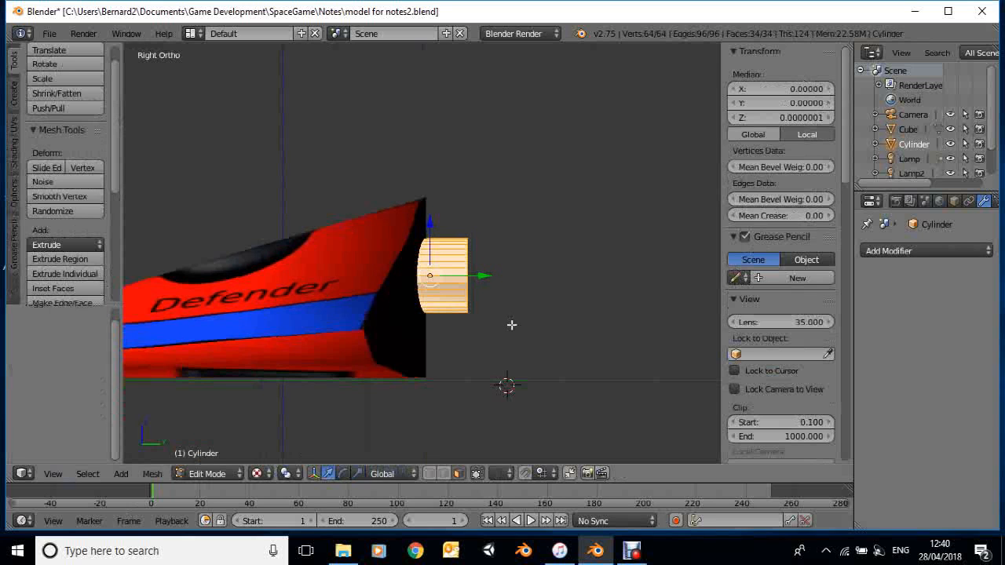
Deselect the whole mesh and box-select only the vertices at the cylinder's outer rear end in vertex select mode
key(a)
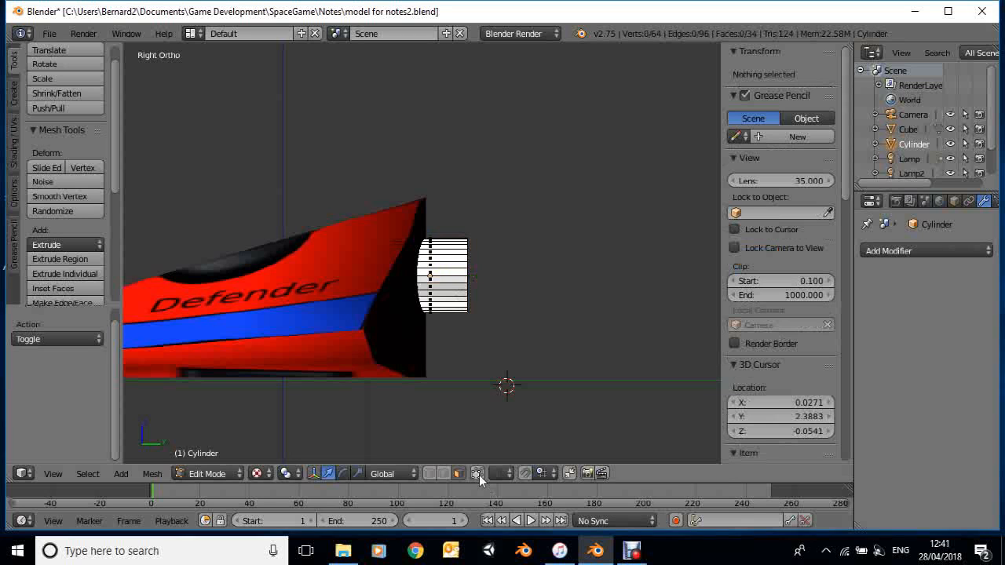
click(429, 473)
key(b)
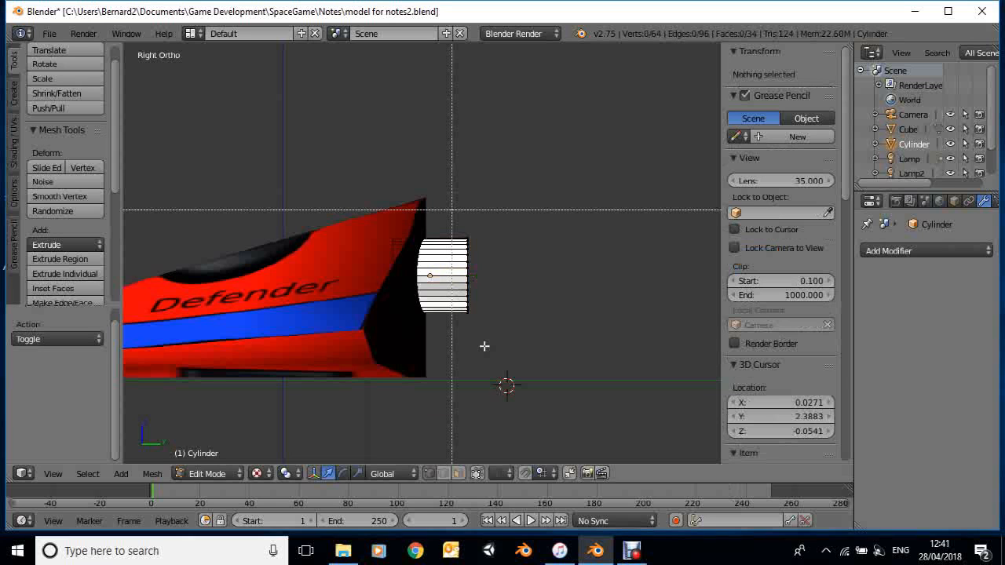
drag(452, 211, 484, 345)
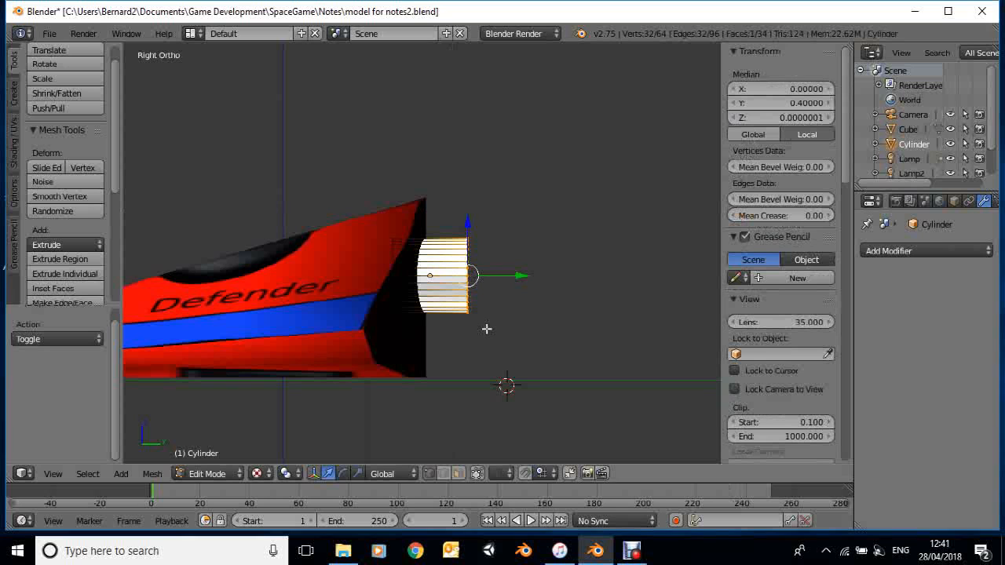
Extrude the cylinder's rear end outward about 0.235 and scale the new end up by about 1.33 to form a flare
key(e)
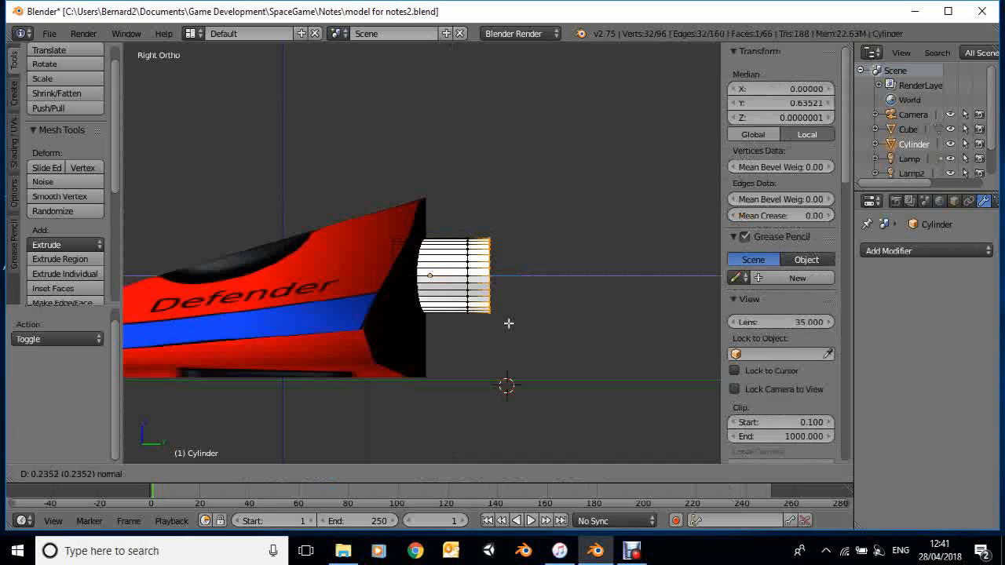
click(508, 323)
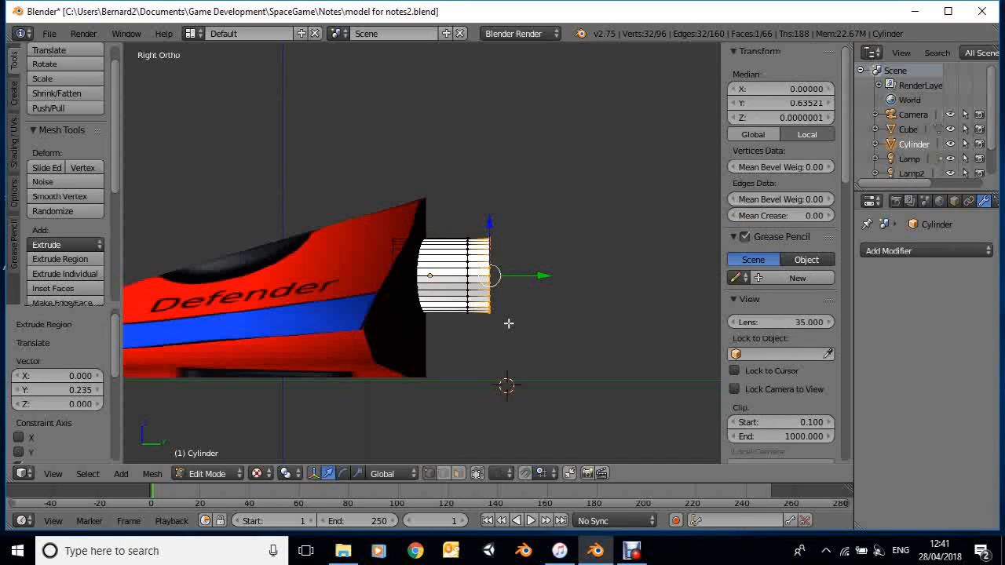
key(s)
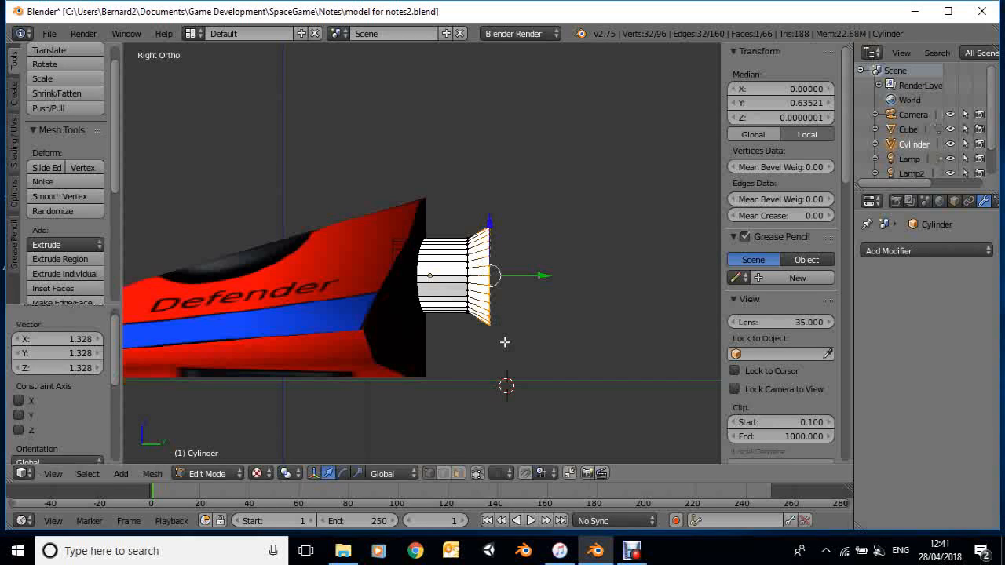
Extrude the flared end of the nozzle outward by about 0.133 and scale the new ring down to about 0.654
key(e)
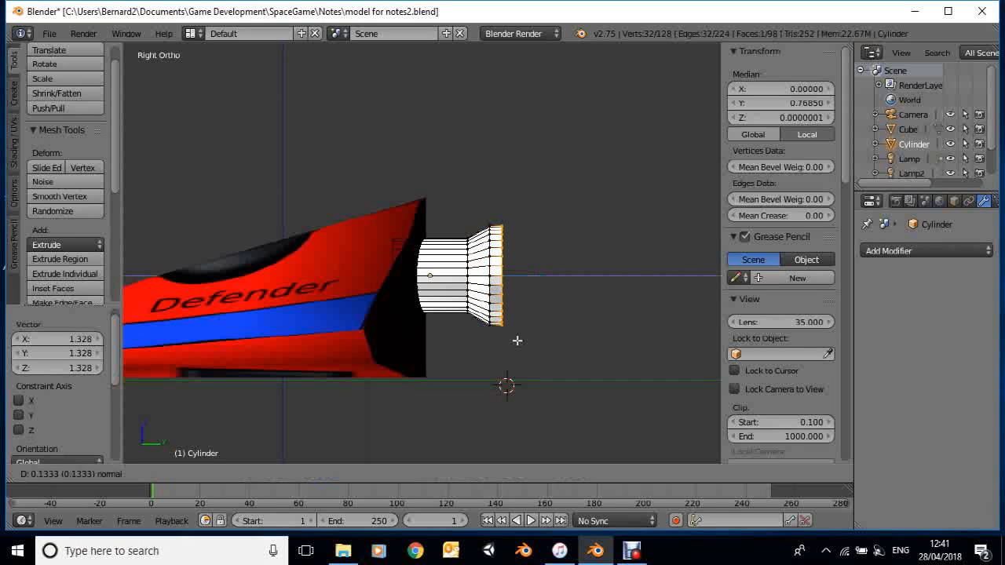
click(517, 340)
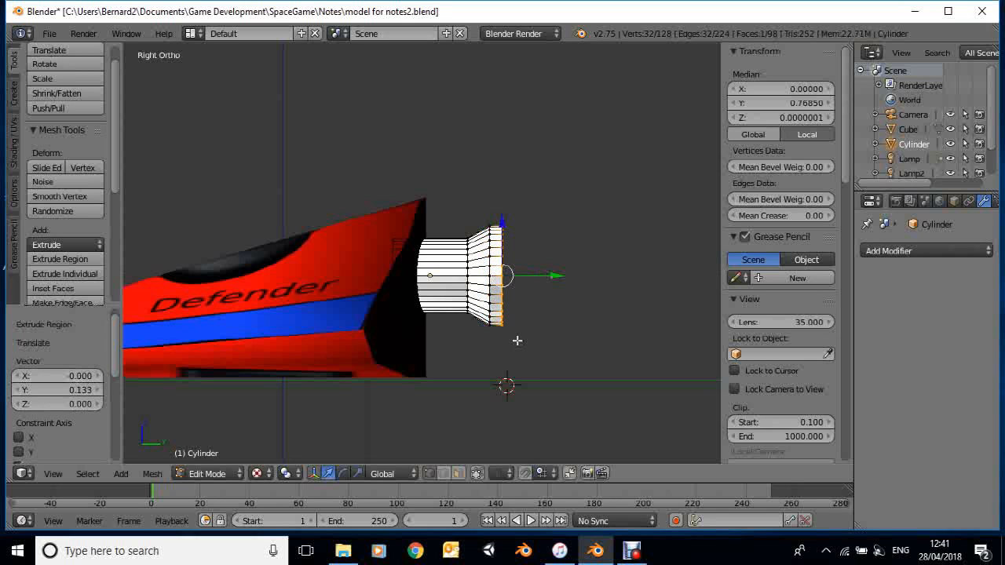
key(s)
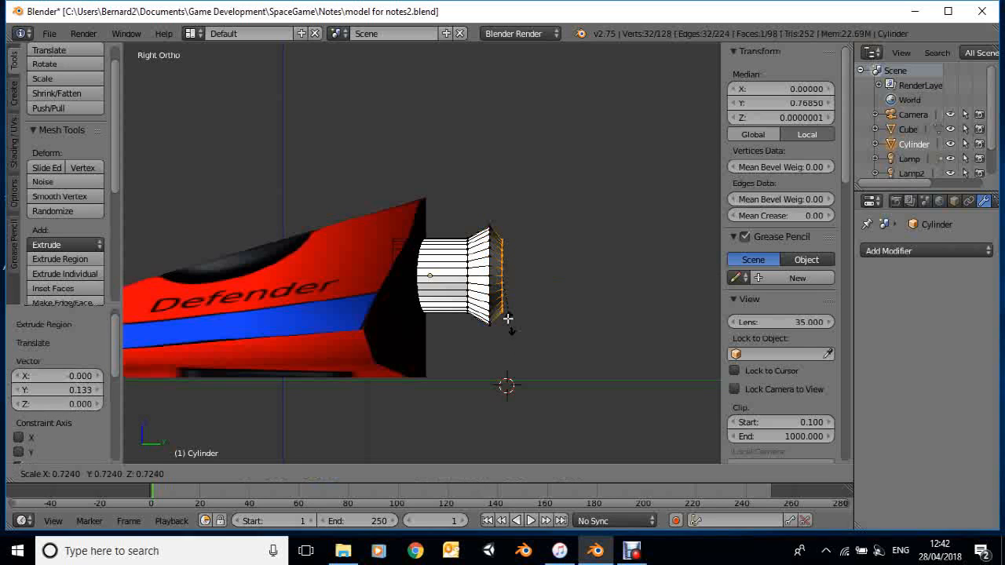
click(508, 317)
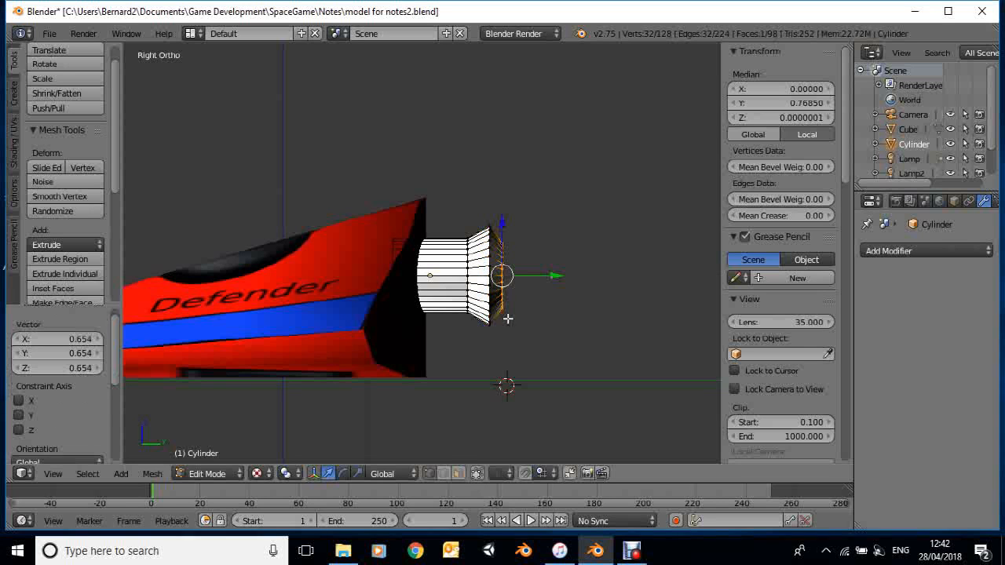
Move the new ring about 0.329 inward along Y and extrude it about 0.392 further inward to hollow the nozzle
drag(553, 276, 523, 282)
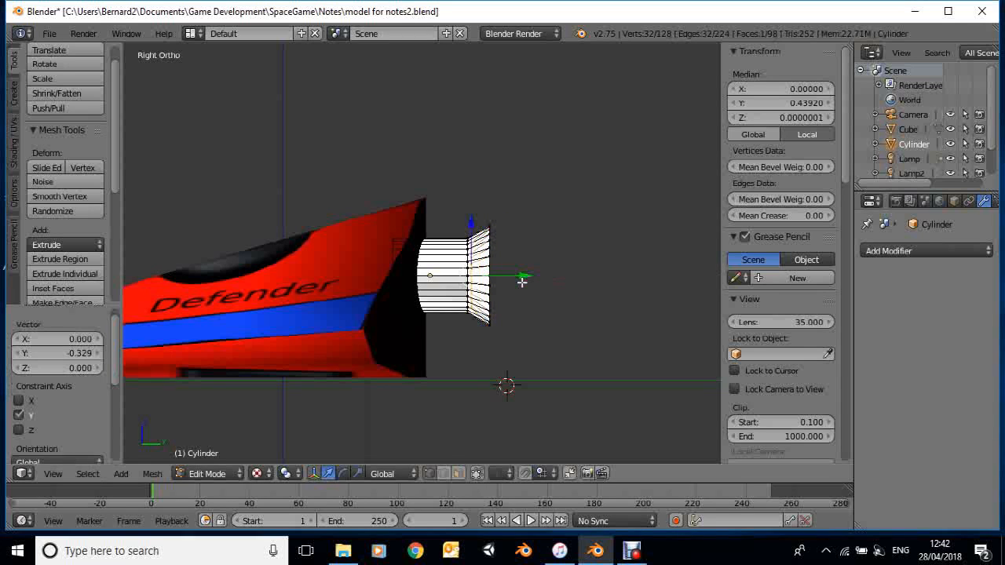
key(e)
click(485, 288)
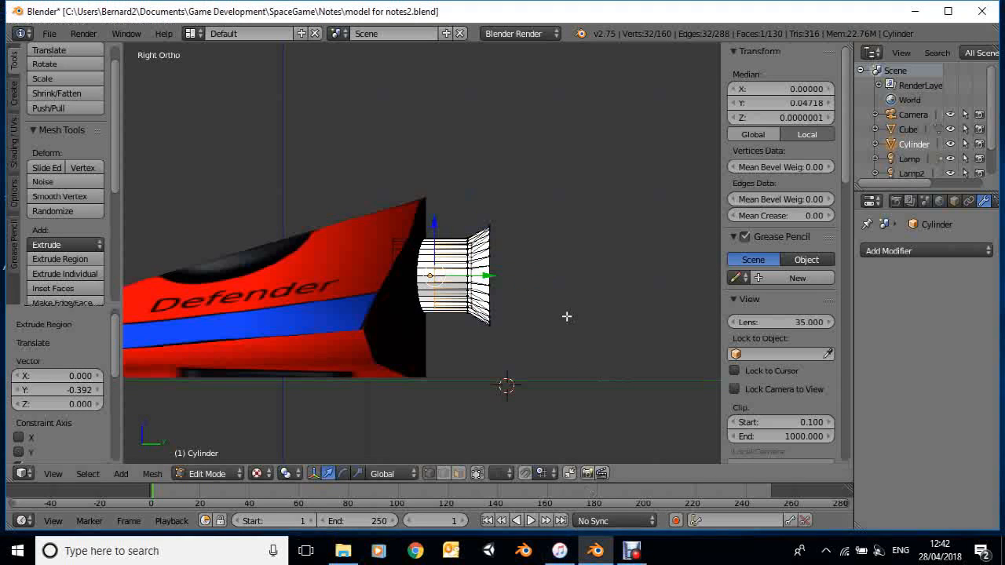
Return the nozzle to Object Mode and inspect its hollow flared end from different angles
click(216, 476)
click(218, 456)
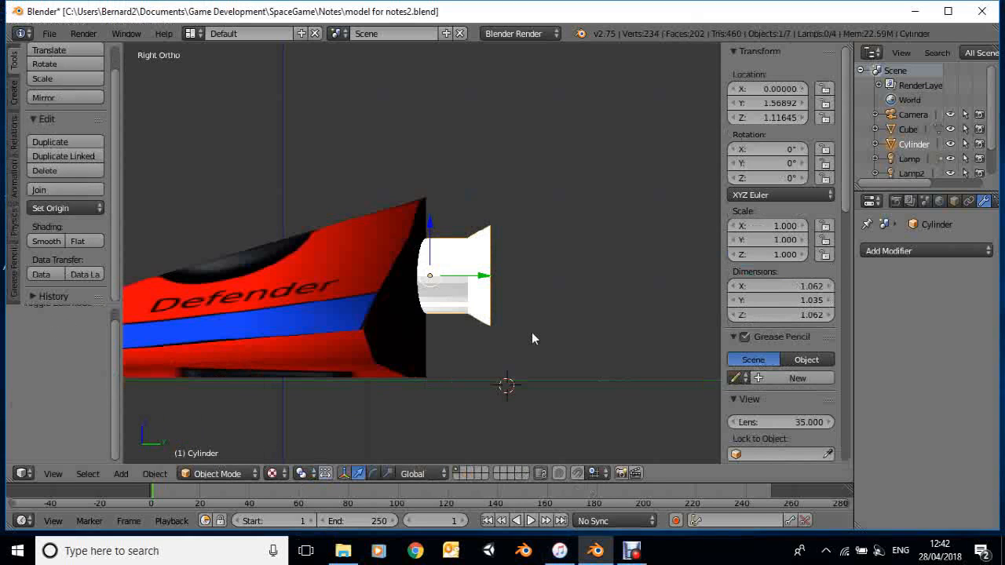
mouse_move(533, 334)
middle_down()
mouse_move(483, 379)
mouse_move(531, 346)
middle_up()
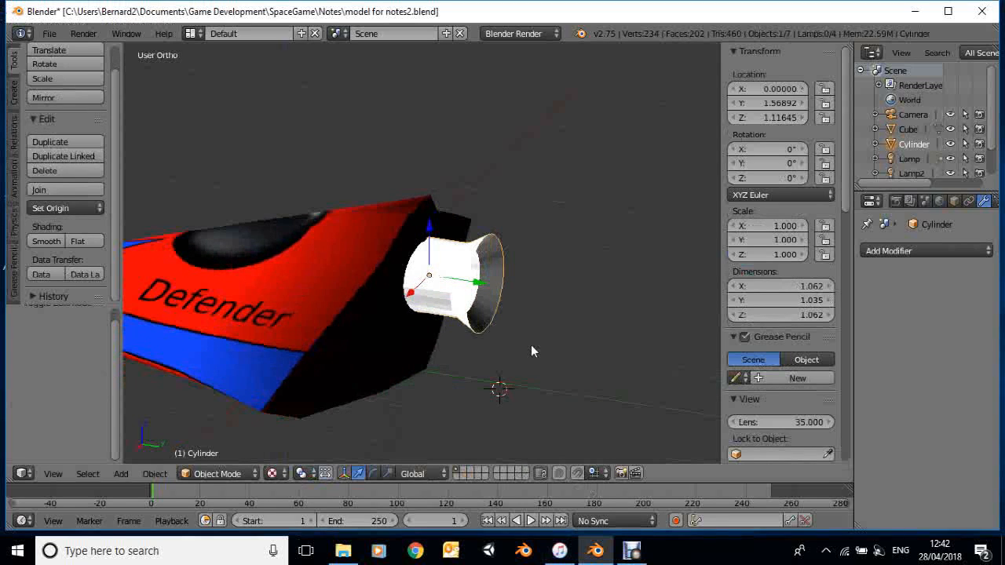
middle_drag(531, 345, 532, 345)
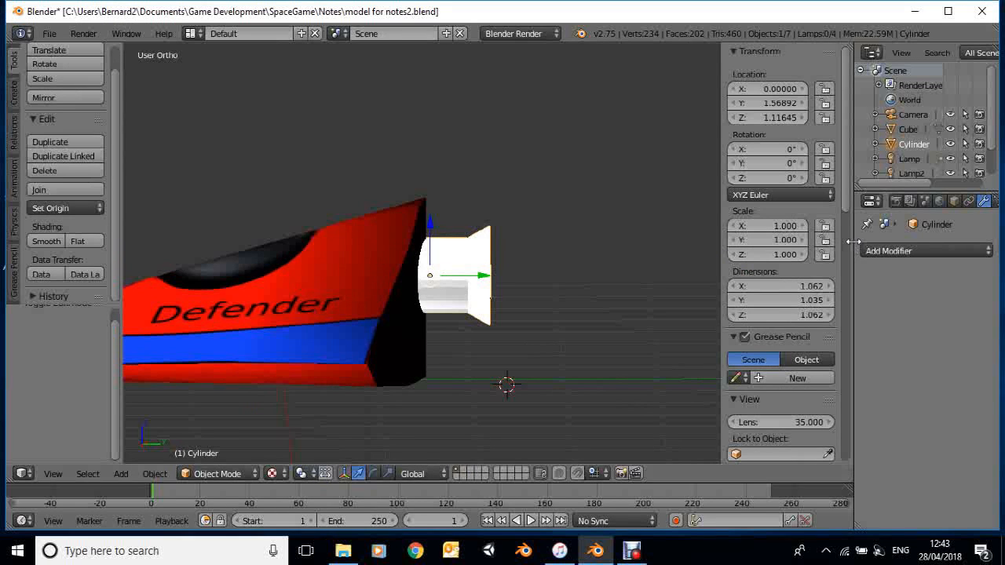
Widen the properties area and add a new material to the cylinder
drag(854, 255, 772, 255)
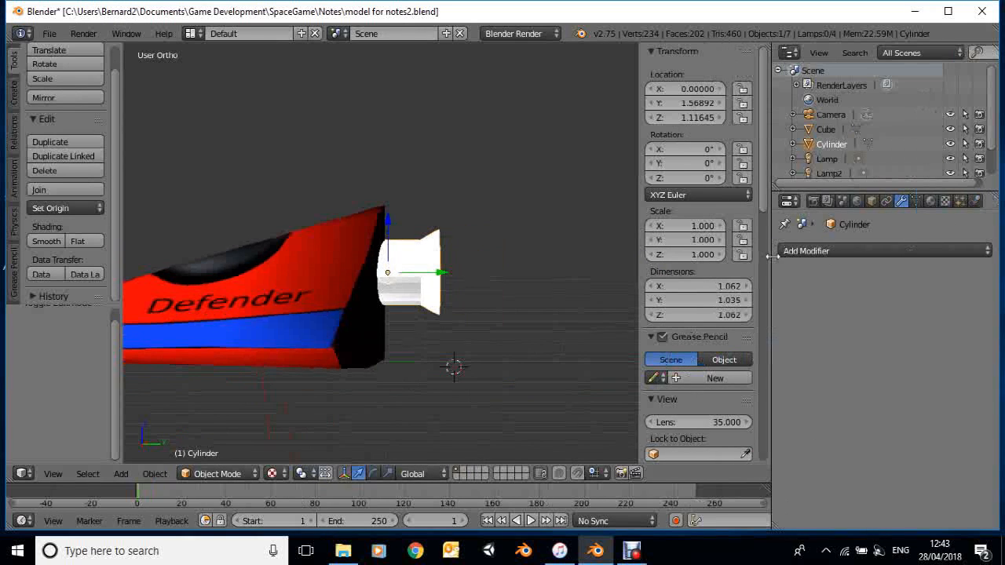
click(931, 201)
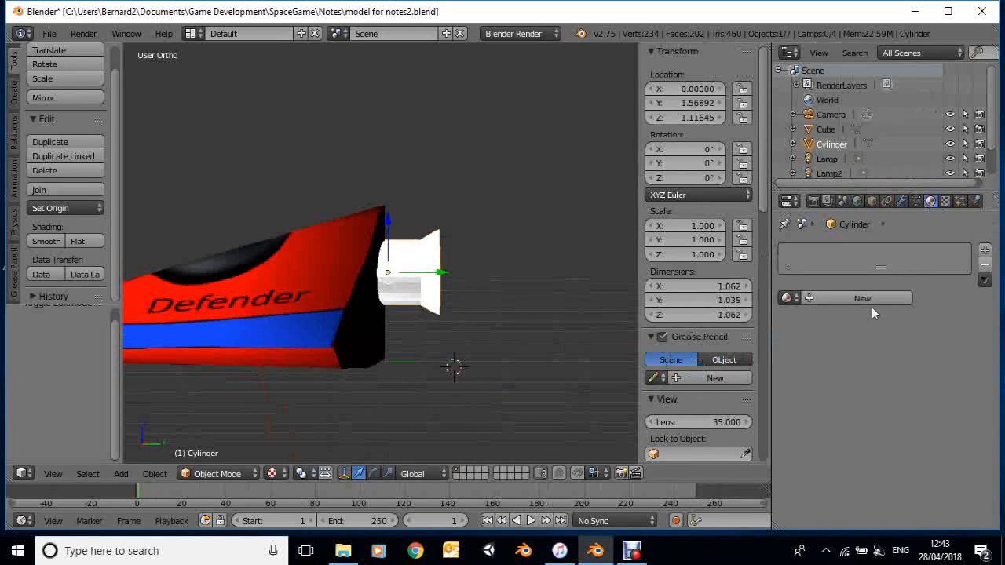
click(787, 299)
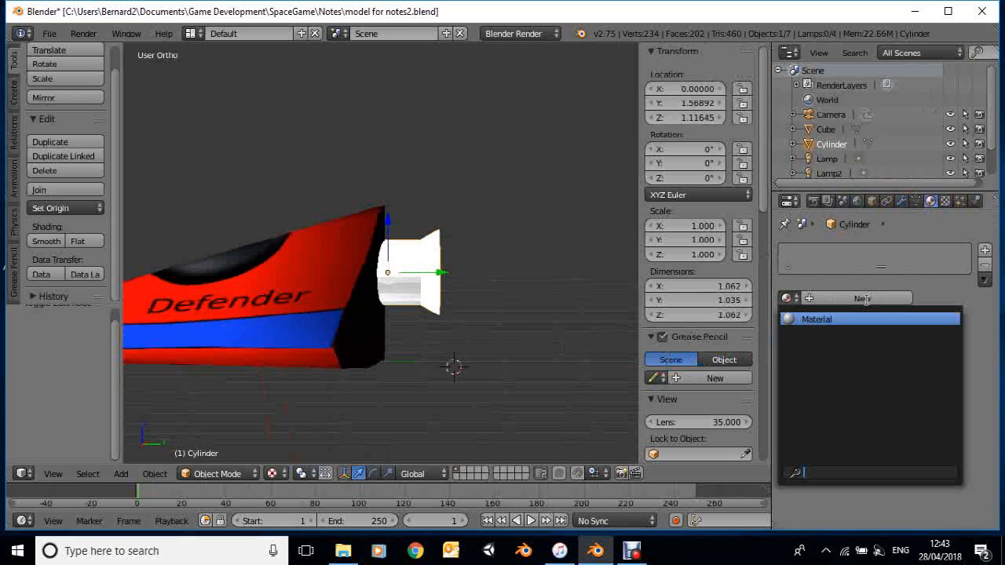
click(920, 289)
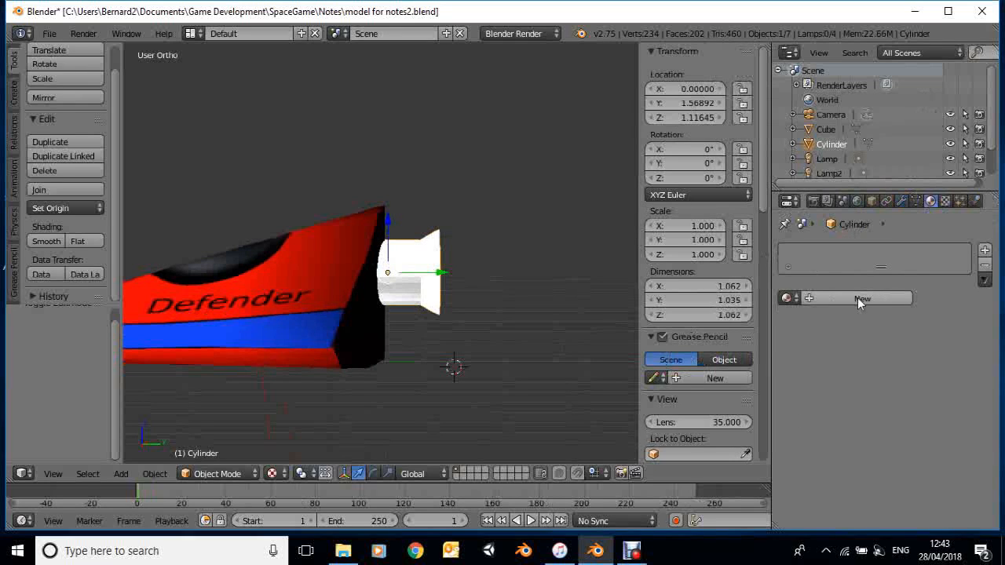
click(857, 297)
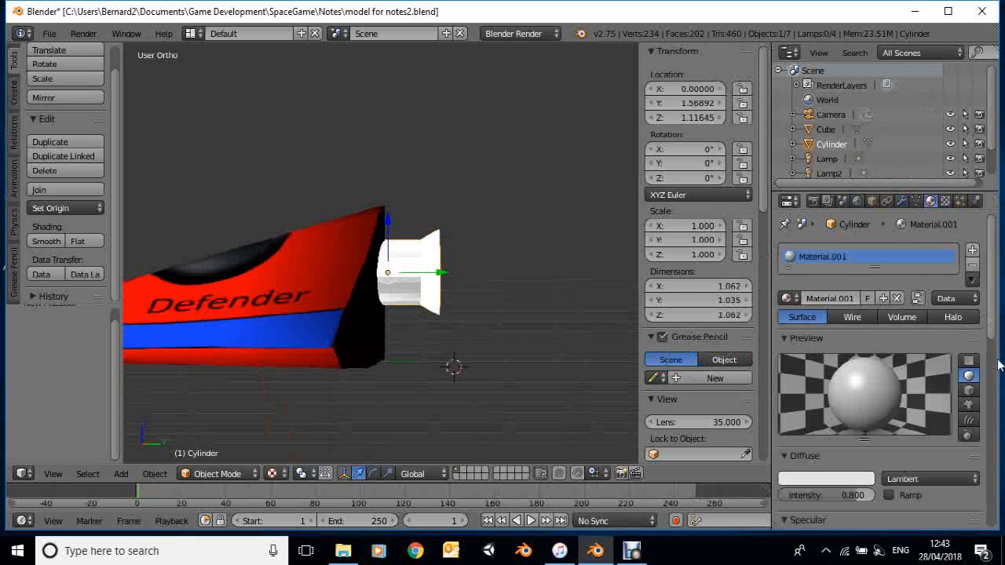
Darken the nozzle material's diffuse color to near black
scroll(826, 316, down, 3)
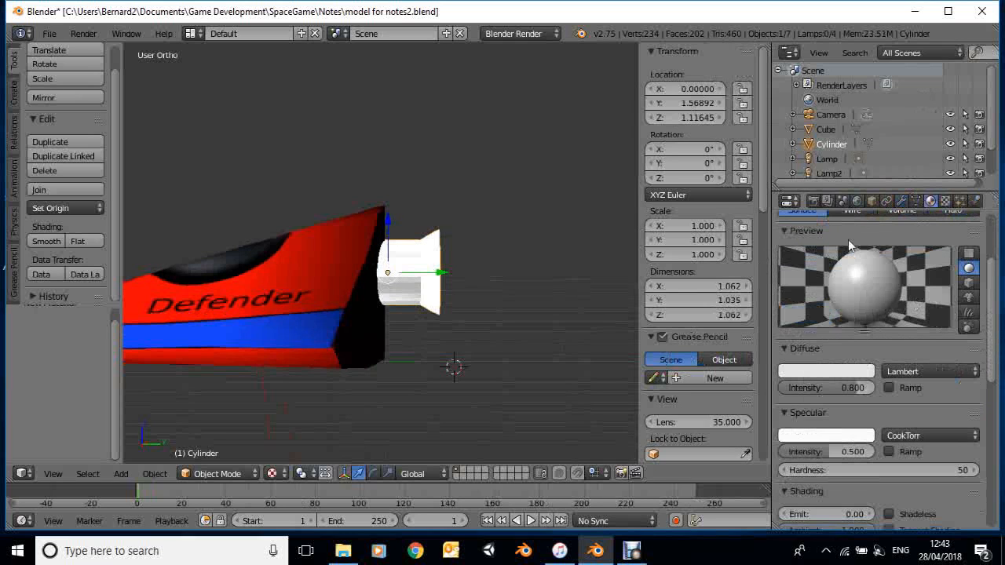
click(813, 374)
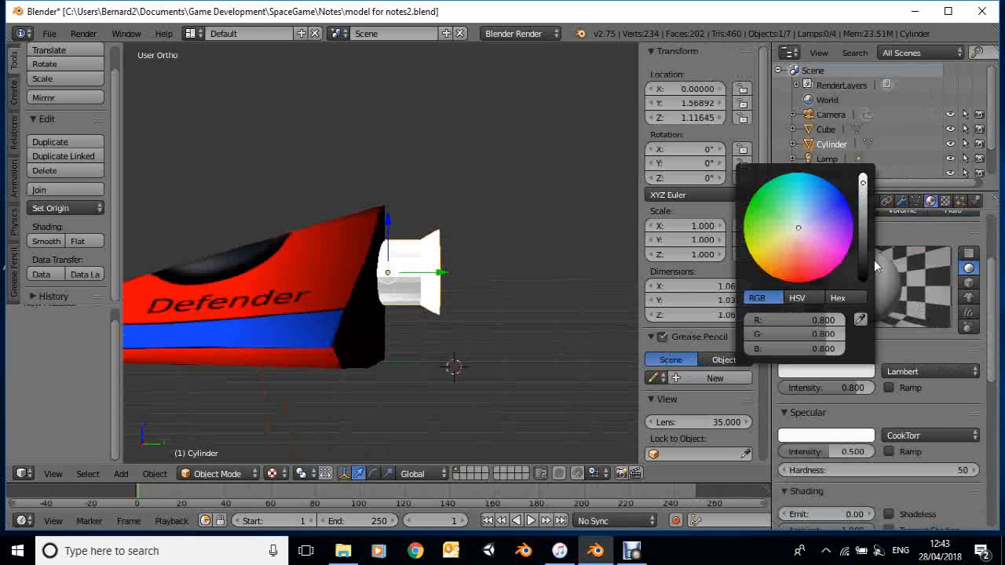
drag(867, 261, 879, 272)
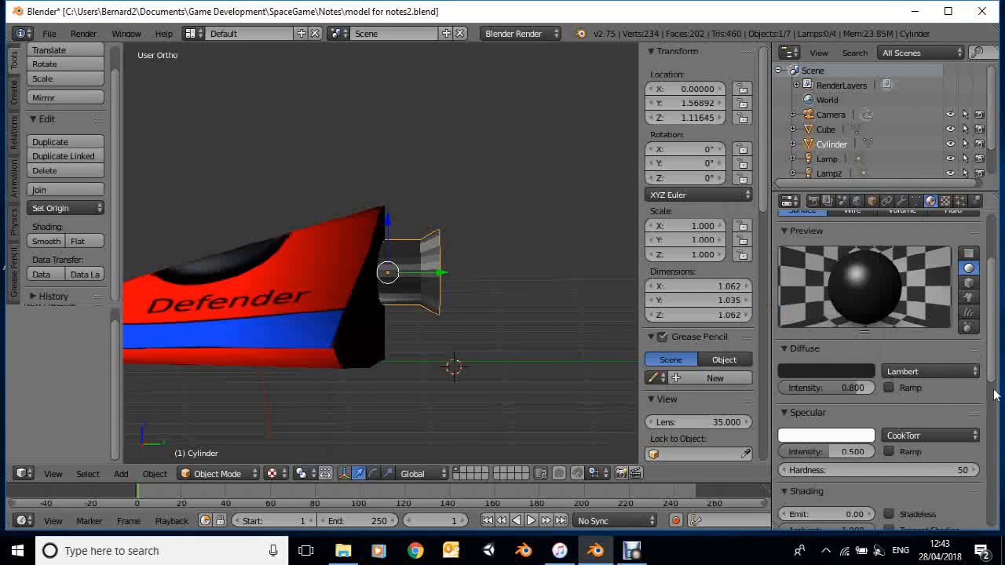
Adjust the nozzle material's specular intensity to about 0.492 and its hardness to about 47
scroll(994, 395, down, 4)
scroll(990, 373, up, 2)
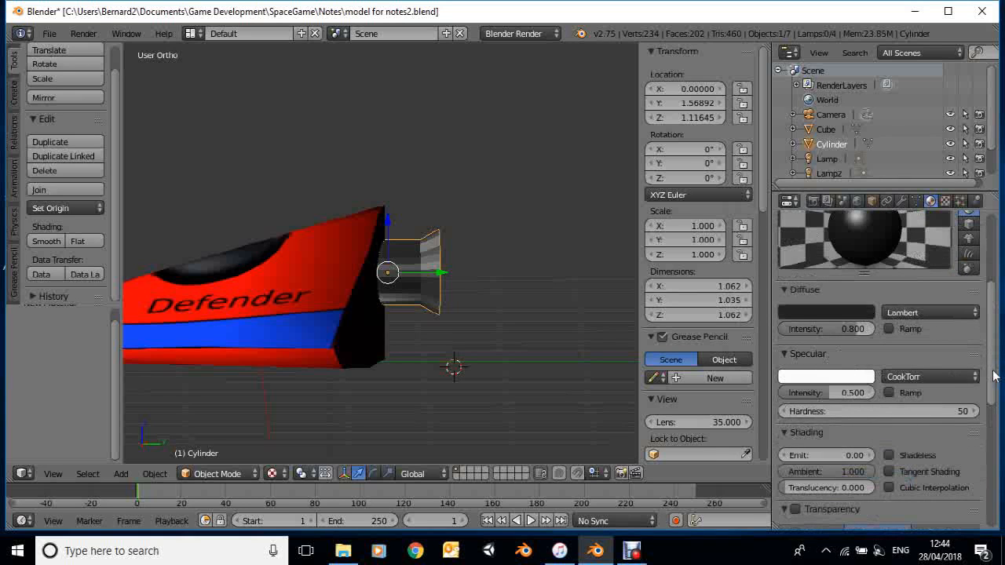
scroll(870, 427, up, 1)
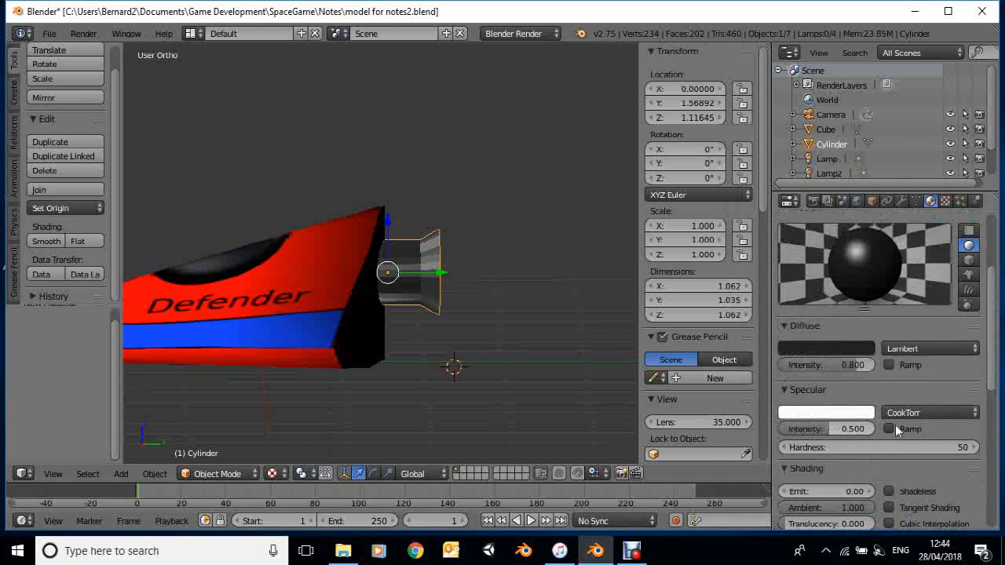
drag(859, 428, 911, 422)
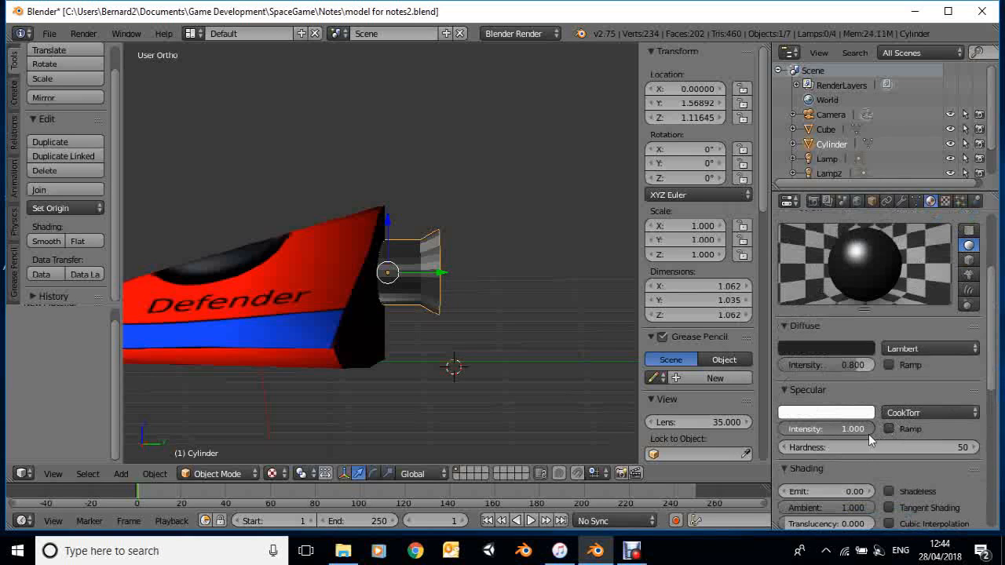
drag(870, 429, 991, 444)
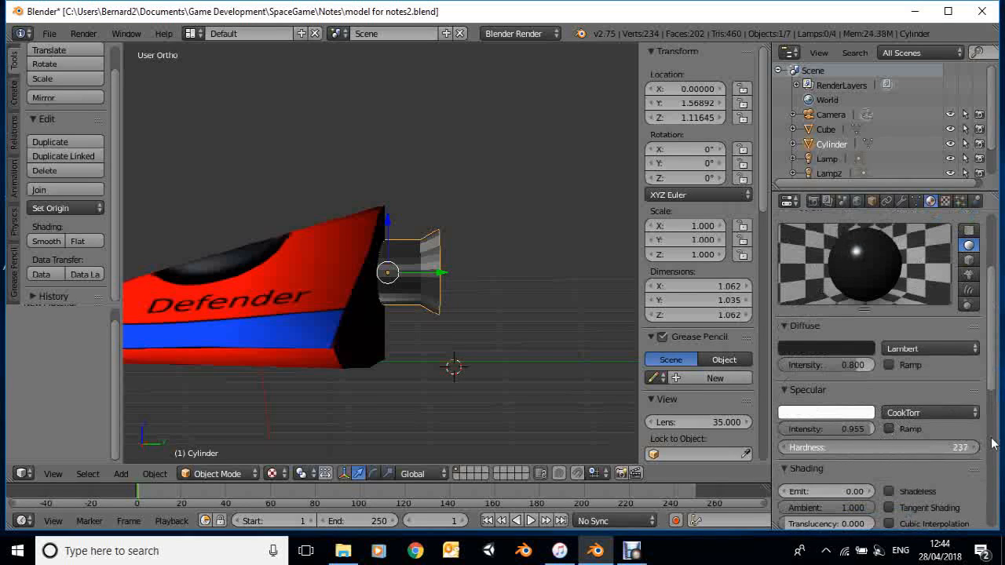
drag(983, 444, 858, 450)
scroll(859, 448, down, 2)
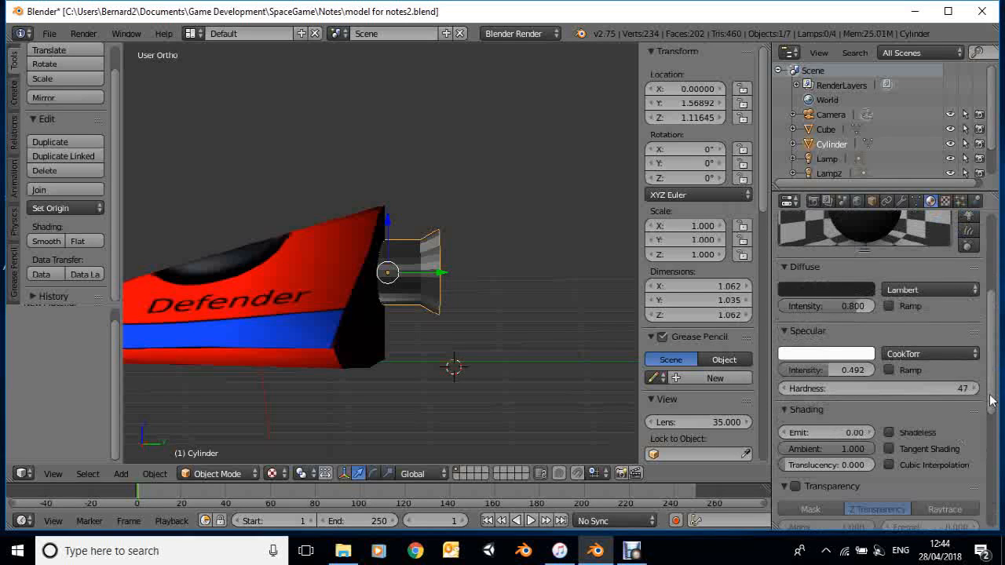
scroll(993, 406, down, 1)
scroll(812, 364, down, 2)
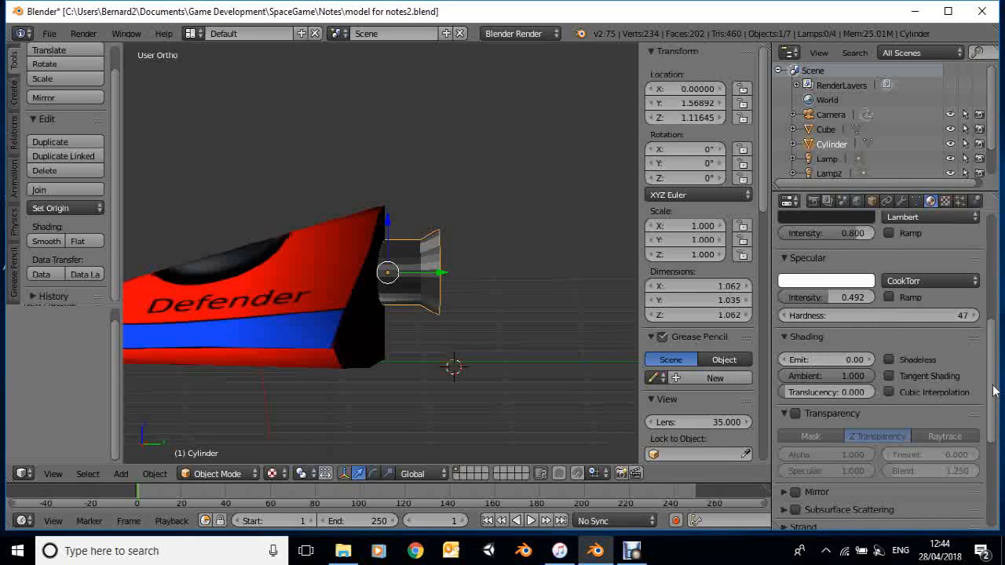
scroll(991, 435, down, 3)
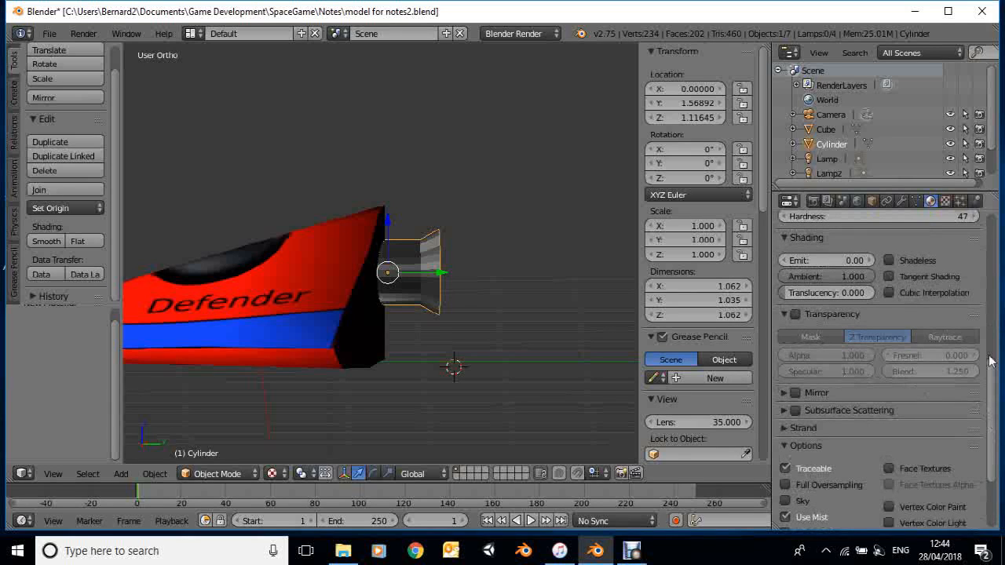
scroll(990, 362, up, 4)
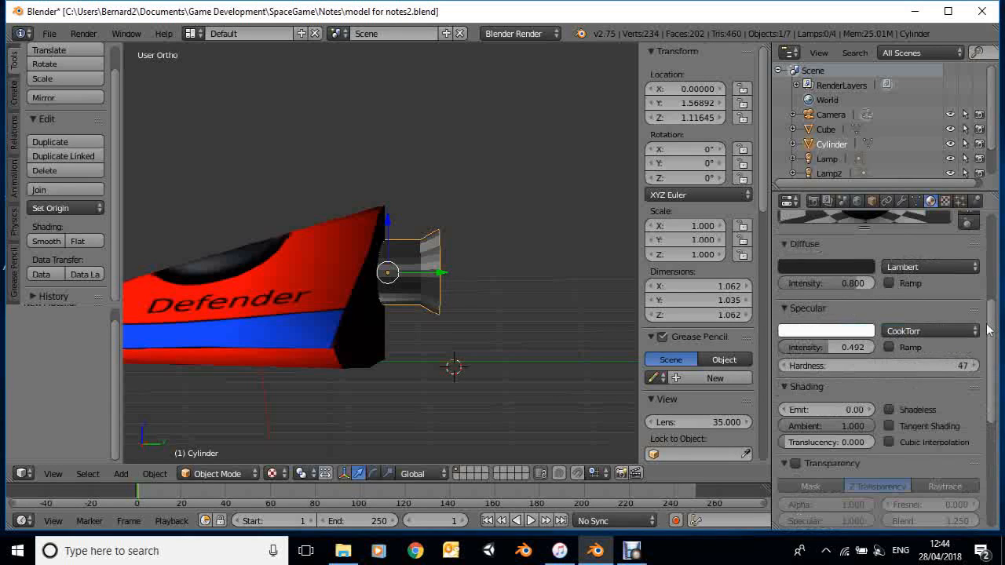
scroll(991, 332, up, 3)
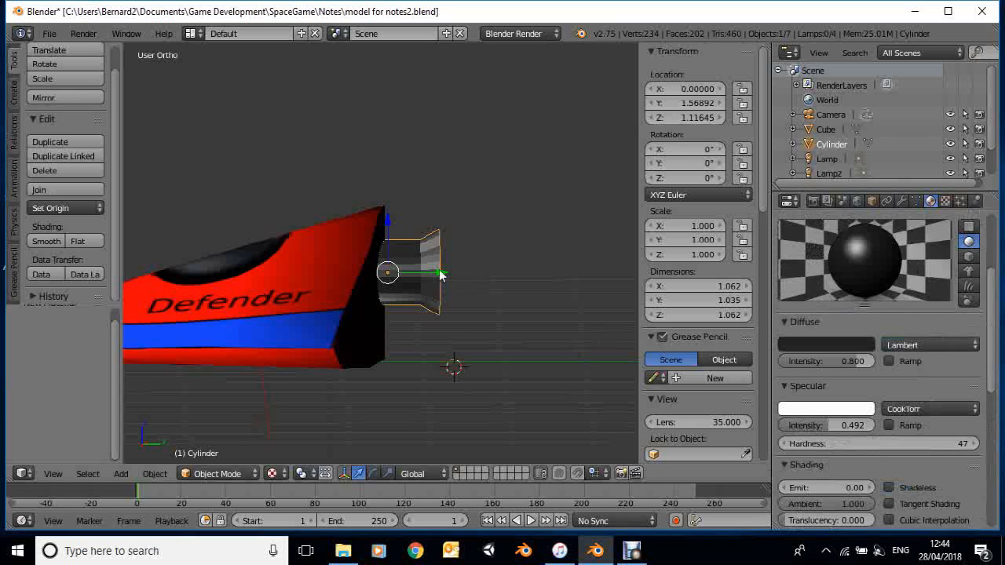
Slide the nozzle about 0.191 into the hull along Y, and enter Edit Mode with selection limited to visible geometry
drag(424, 277, 414, 283)
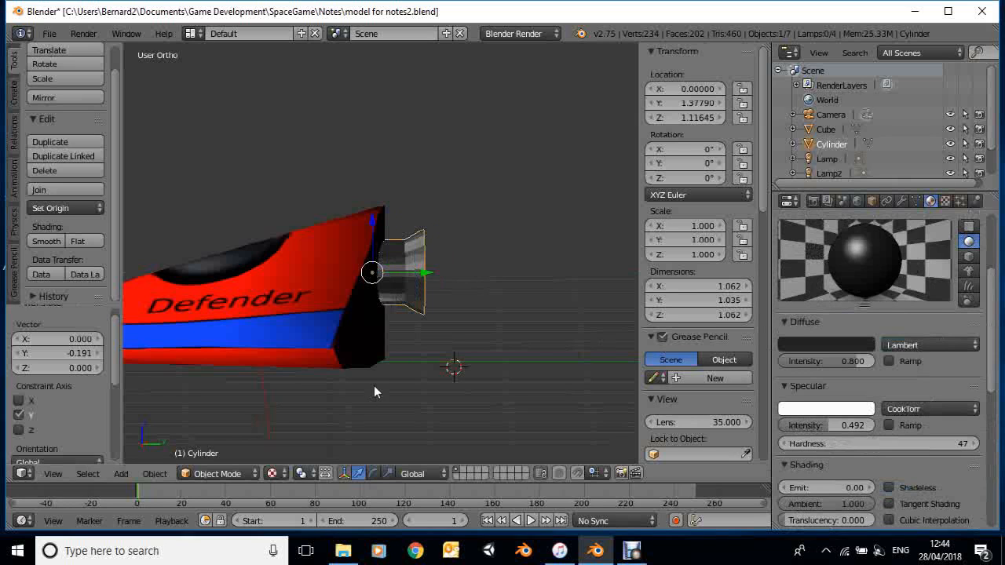
click(231, 474)
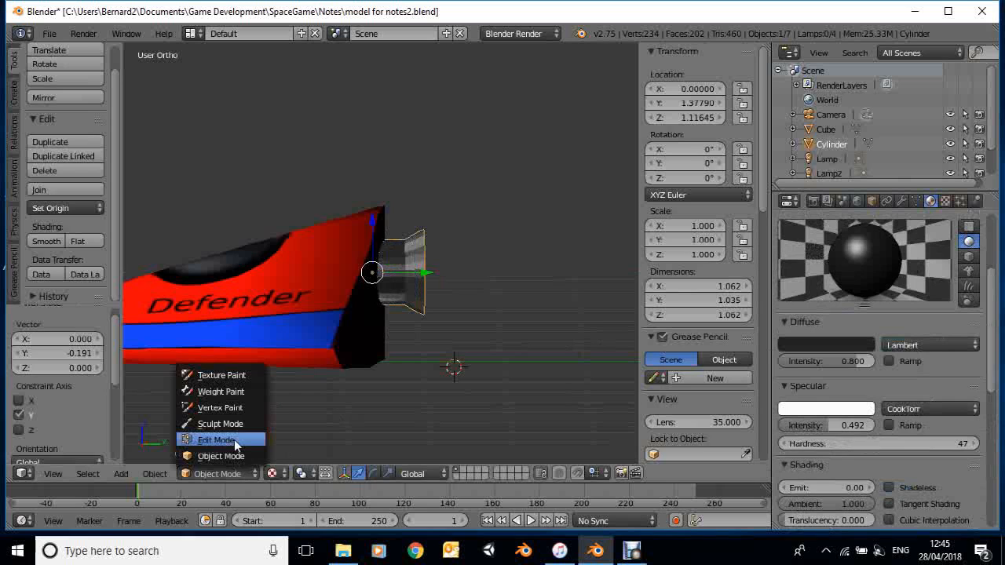
click(228, 440)
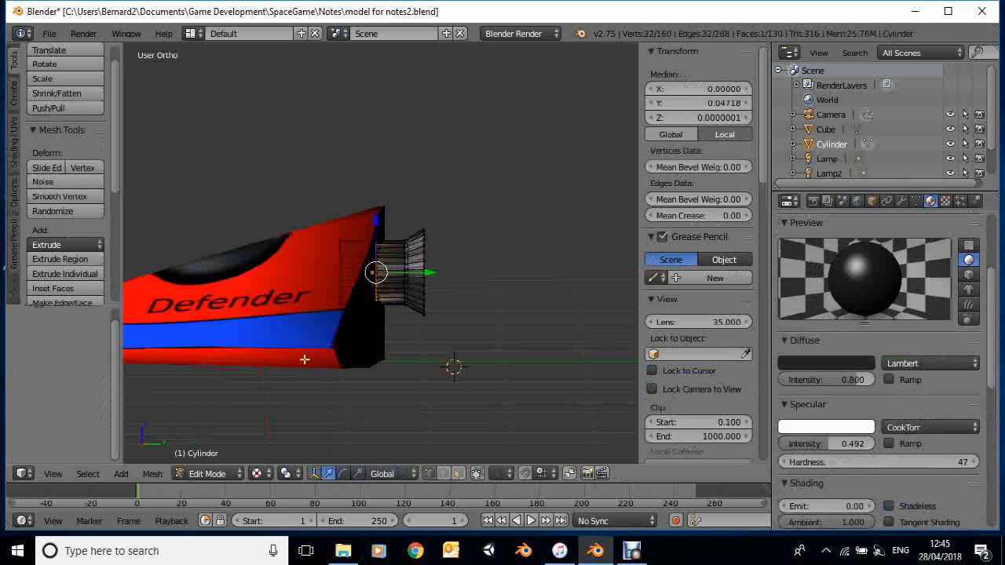
click(477, 473)
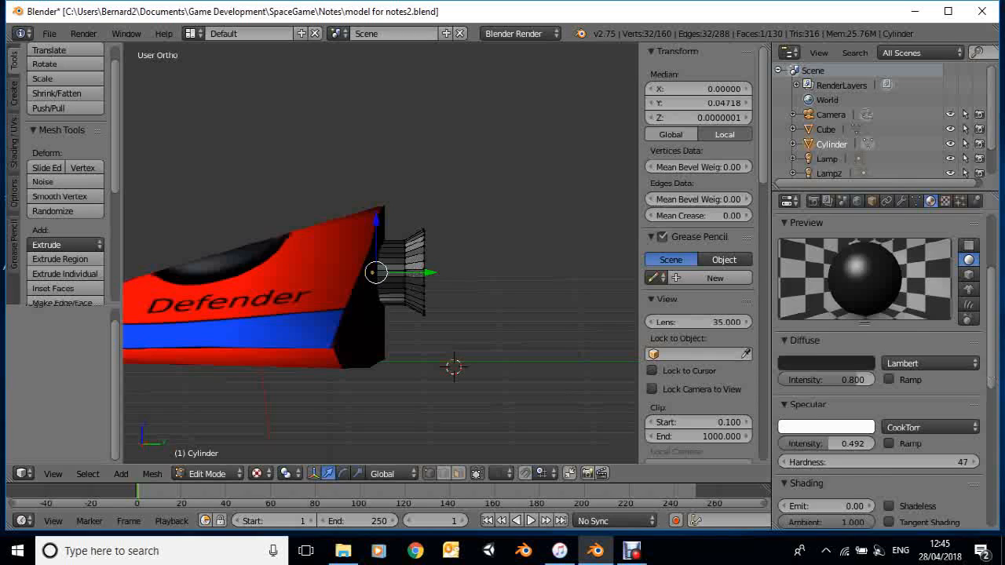
Rename the nozzle's dark material to Black
scroll(868, 262, up, 4)
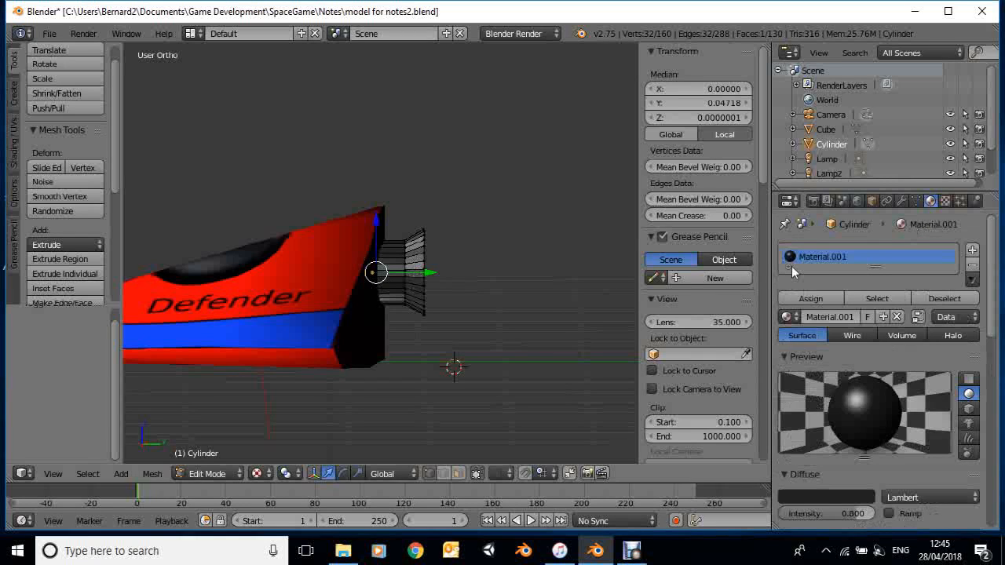
click(828, 318)
text(B)
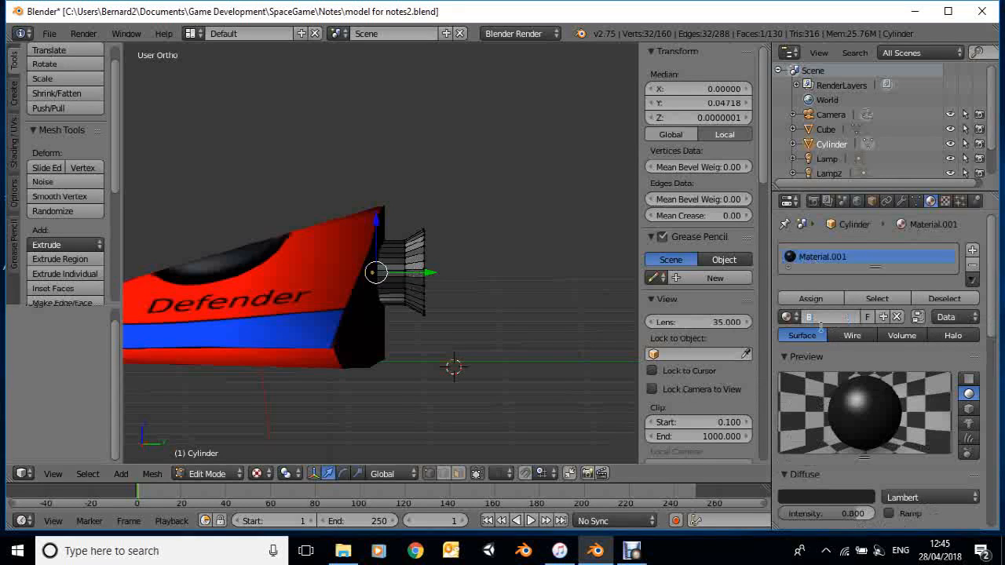
text(lack)
key(Return)
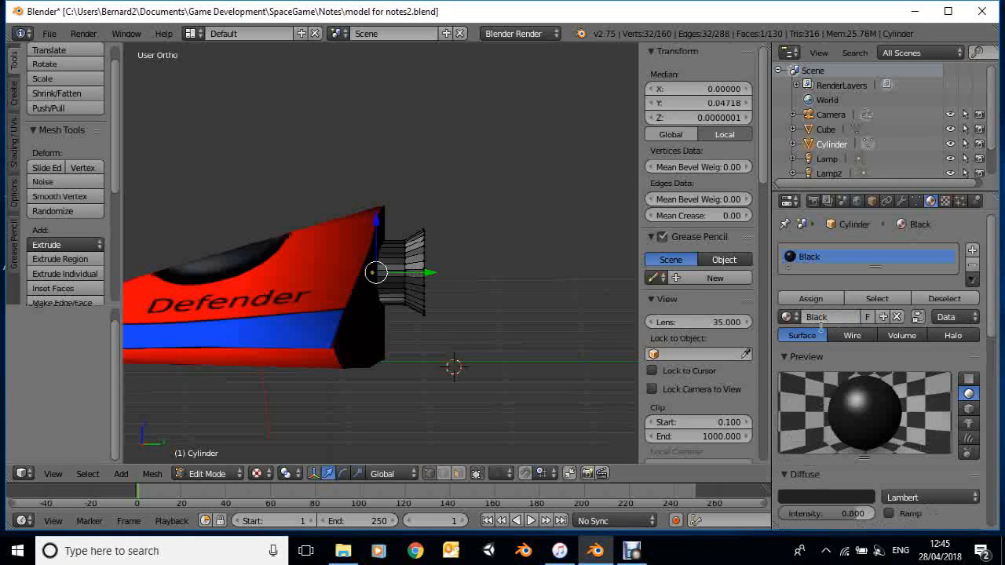
Add a second material slot to the nozzle with a new material named Gold
click(972, 252)
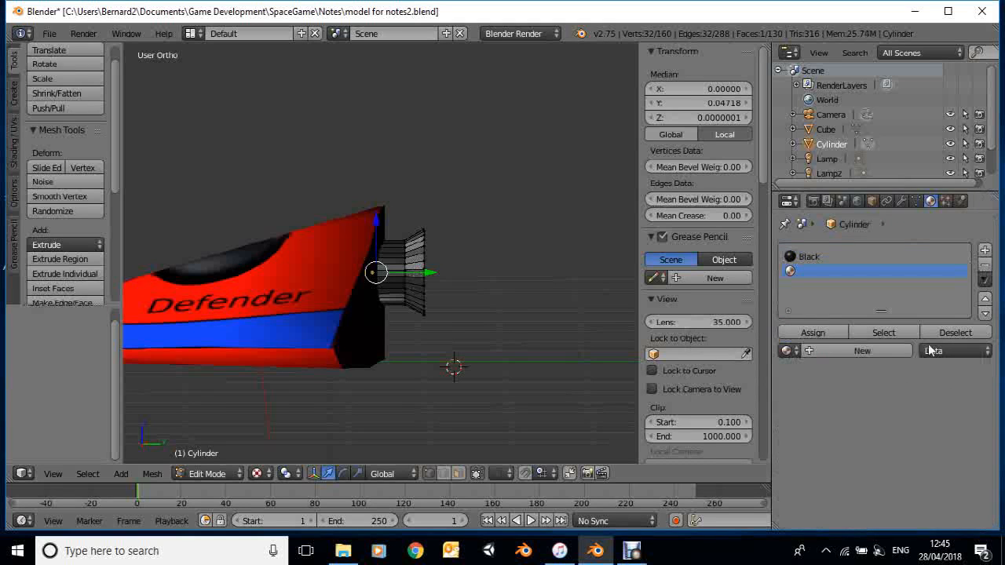
click(870, 350)
click(826, 357)
text(Gold)
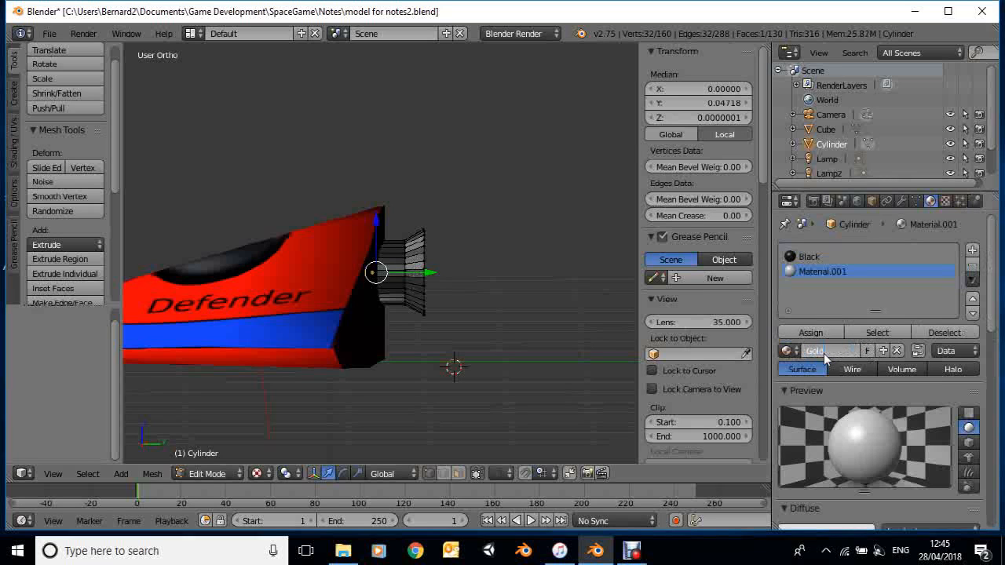
key(Return)
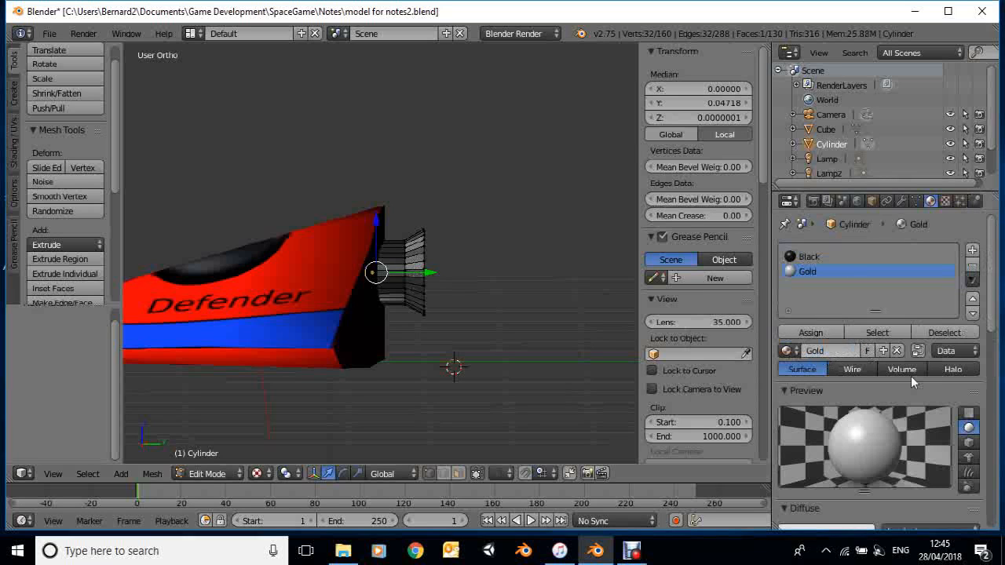
Change the Gold material's diffuse color to a saturated golden orange
scroll(905, 378, down, 4)
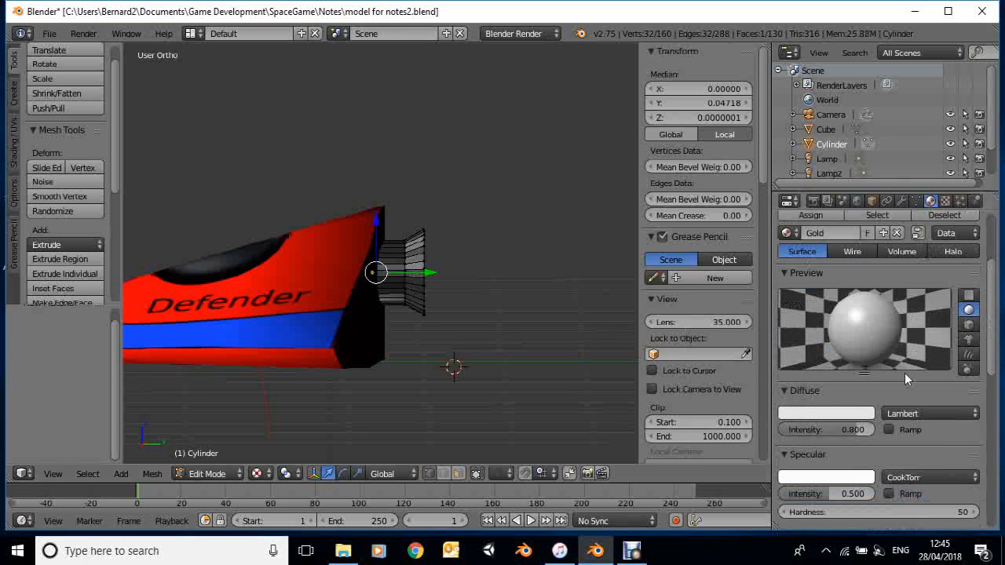
scroll(905, 379, down, 1)
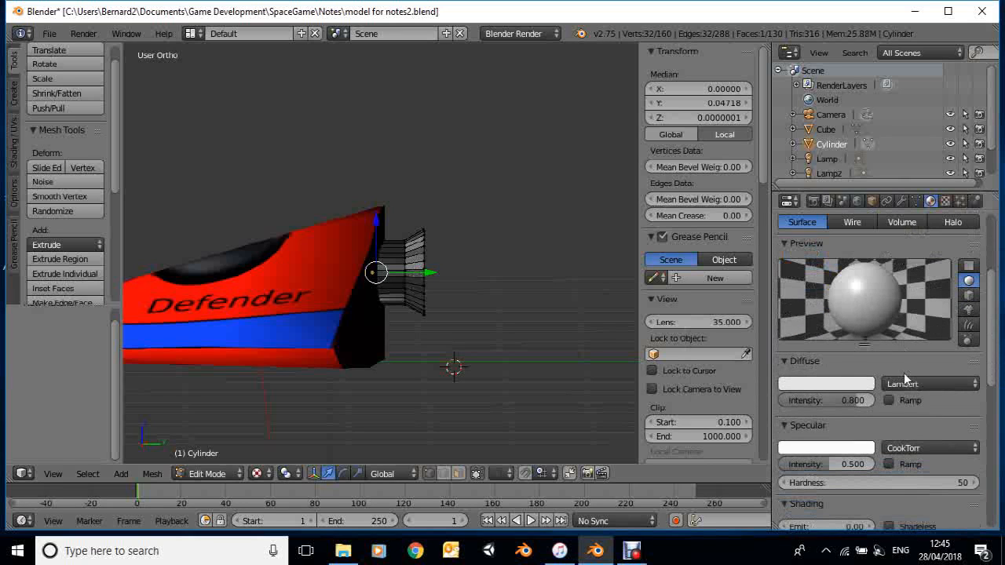
click(835, 386)
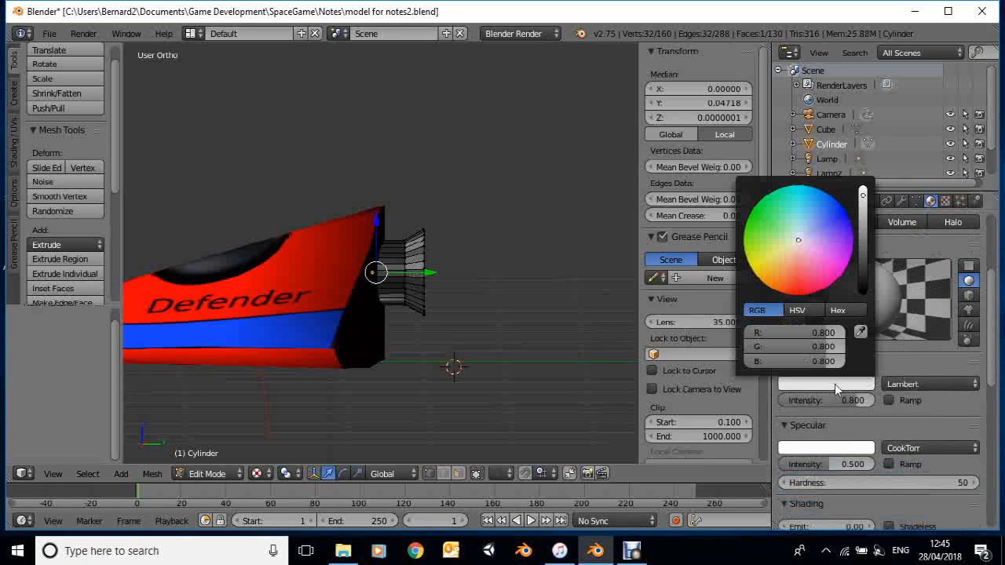
click(774, 286)
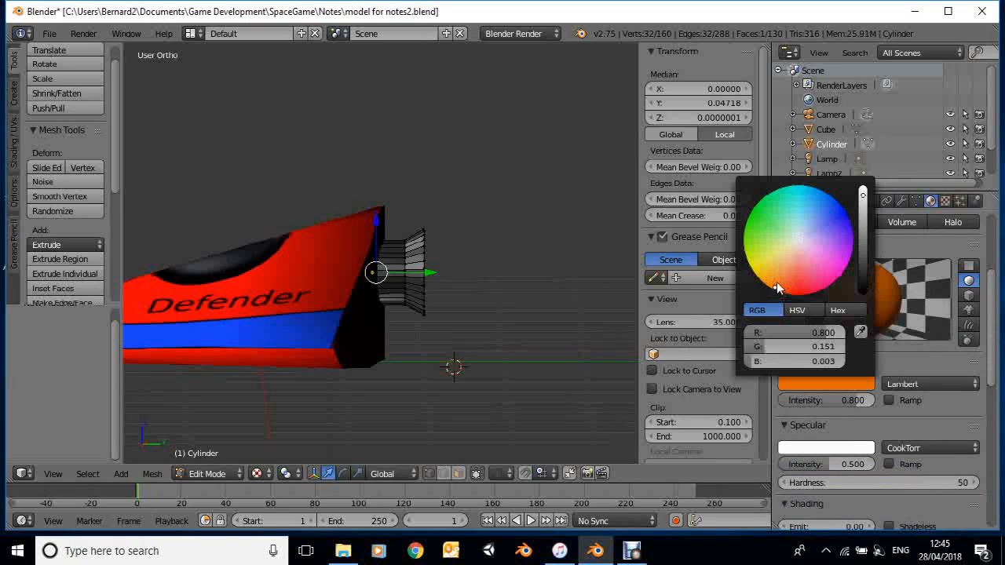
drag(777, 286, 780, 283)
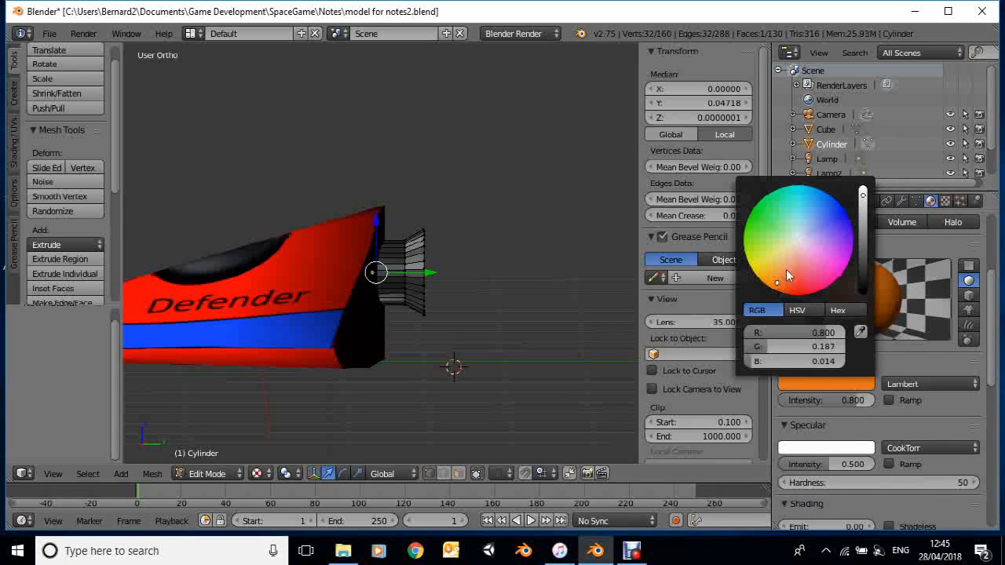
click(786, 271)
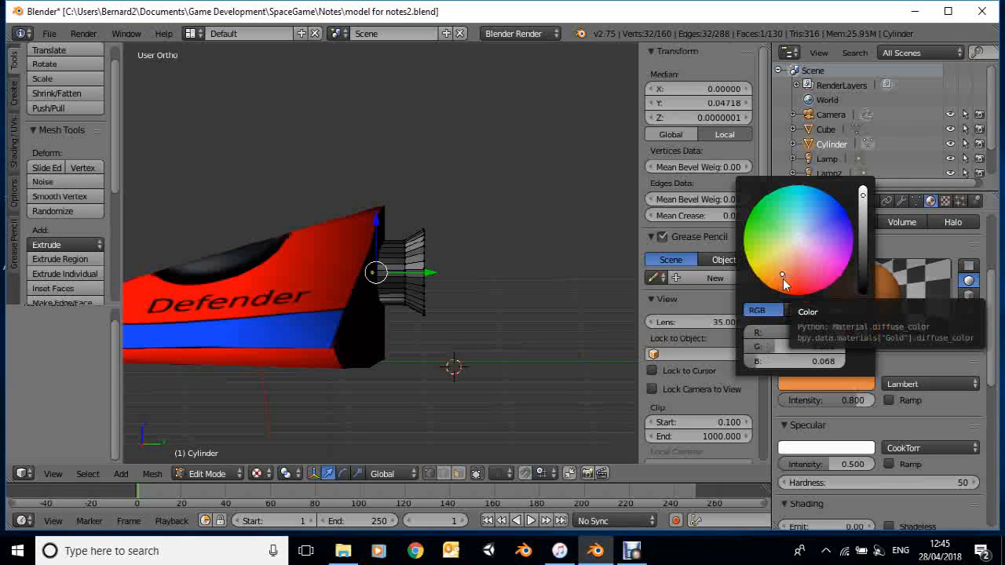
click(782, 280)
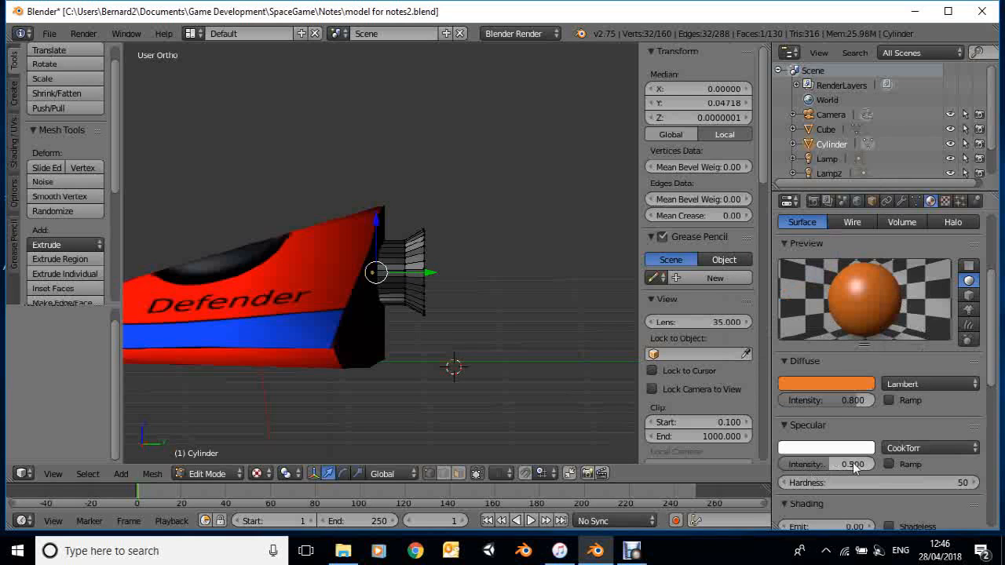
Give the Gold material a light green specular color, with specular intensity about 0.923 and hardness about 205
drag(854, 466, 894, 466)
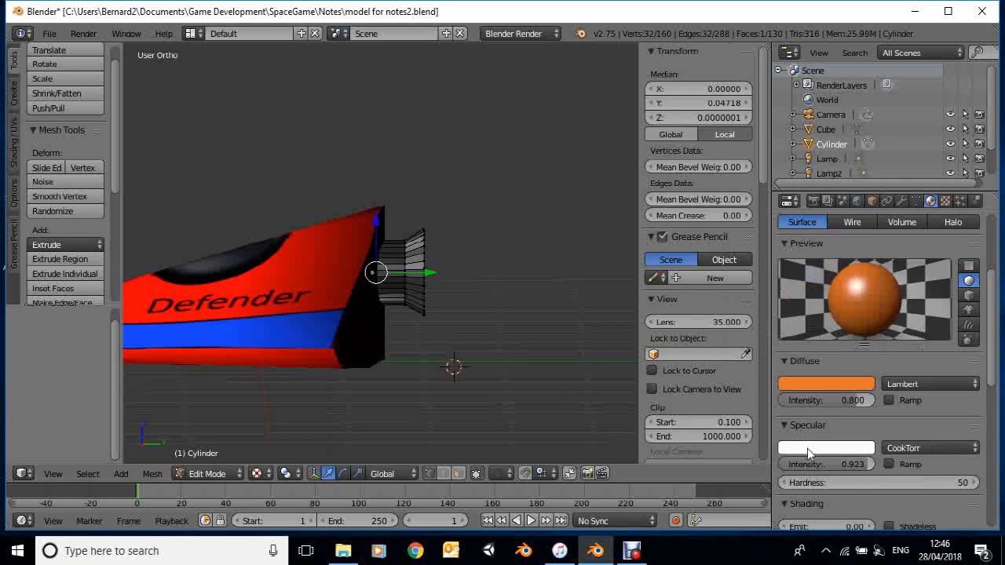
drag(819, 481, 937, 503)
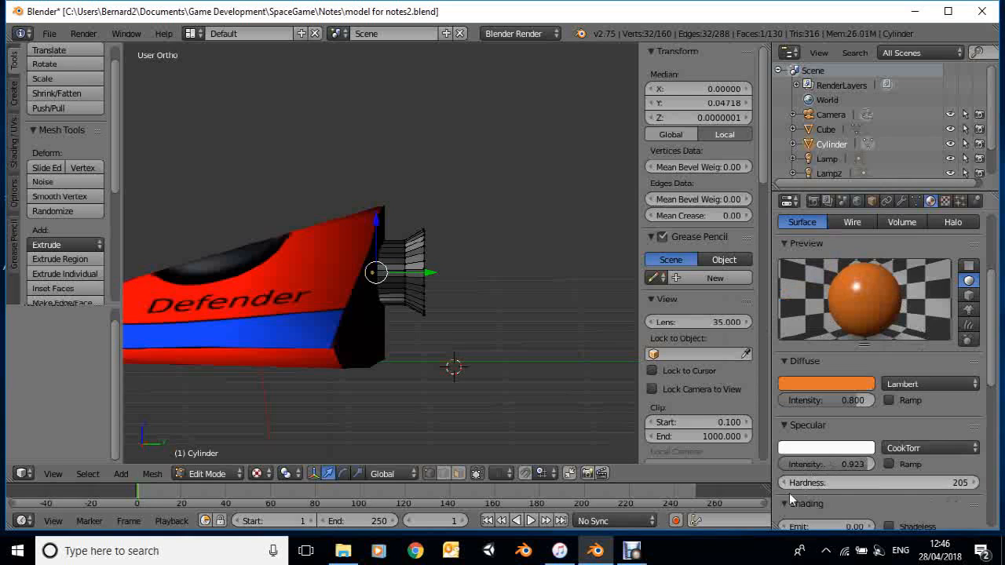
click(835, 450)
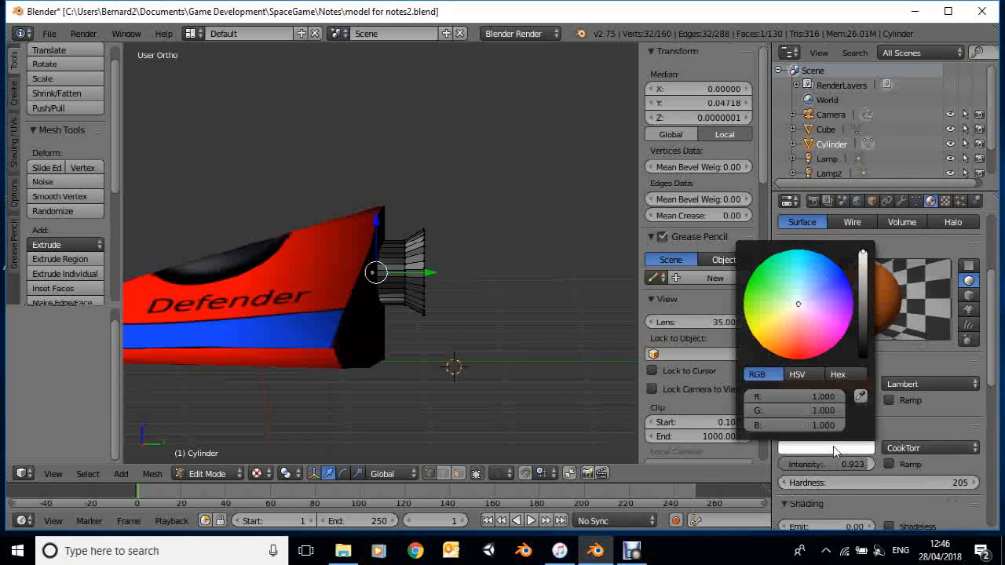
click(778, 298)
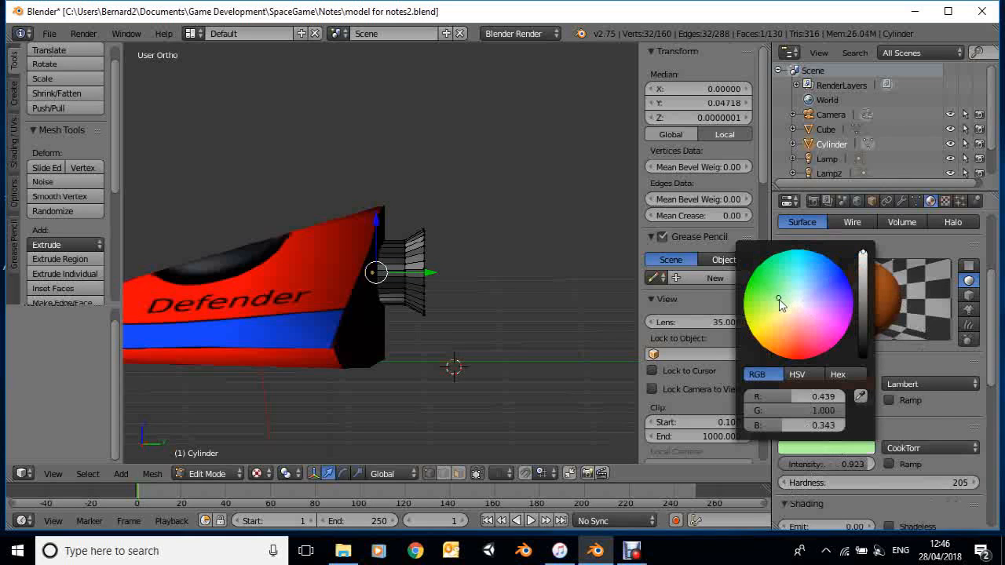
click(925, 425)
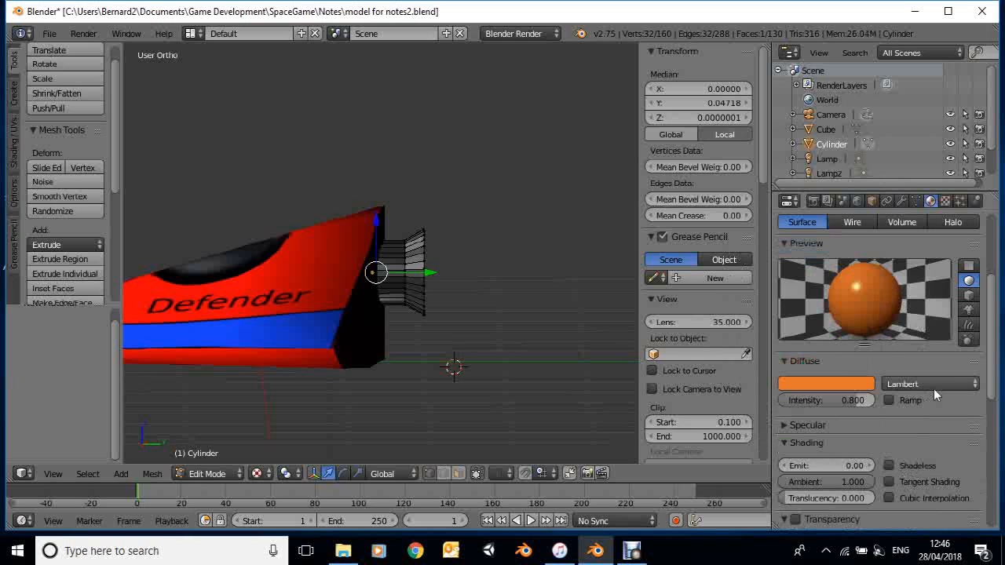
Select five alternate faces along one side of the nozzle's flared section in face select mode and assign them the Gold material
scroll(934, 388, up, 1)
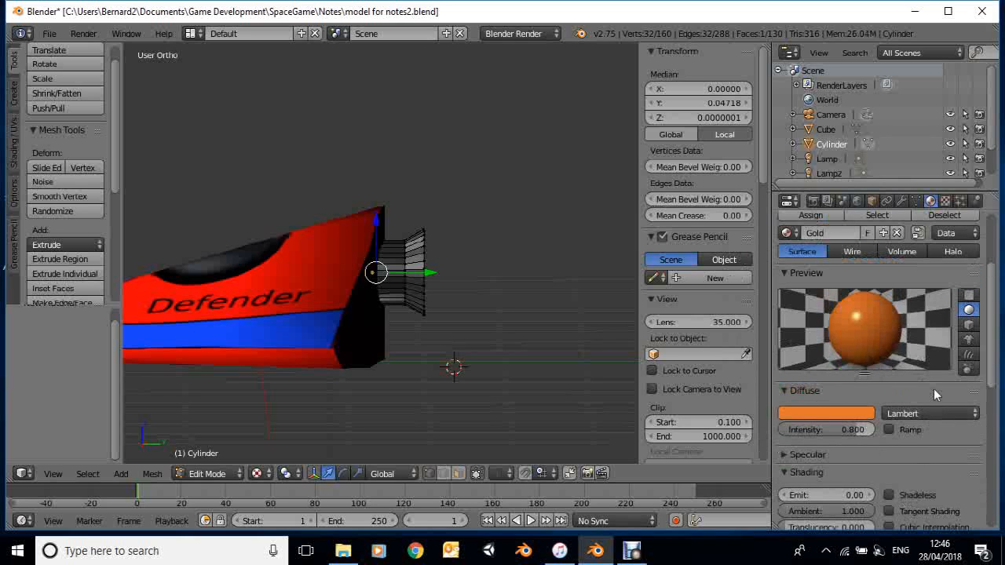
scroll(952, 309, up, 3)
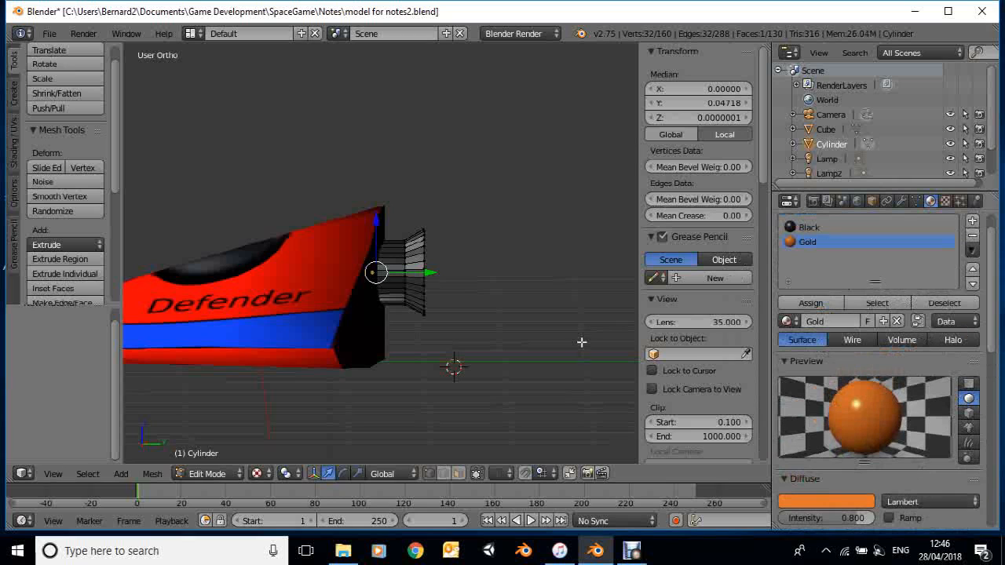
right_click(413, 267)
scroll(410, 271, up, 4)
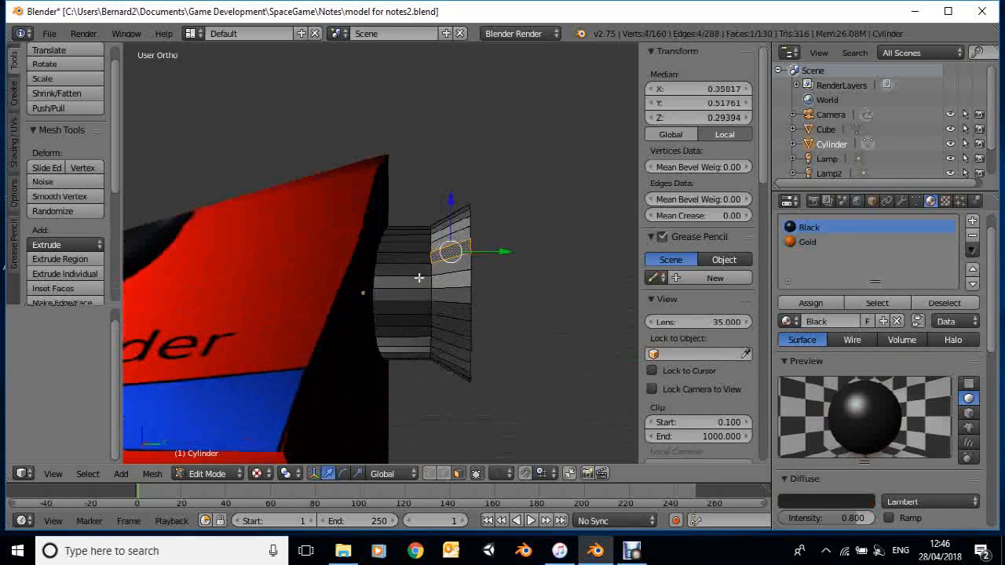
shift+right_click(450, 279)
shift+right_click(454, 310)
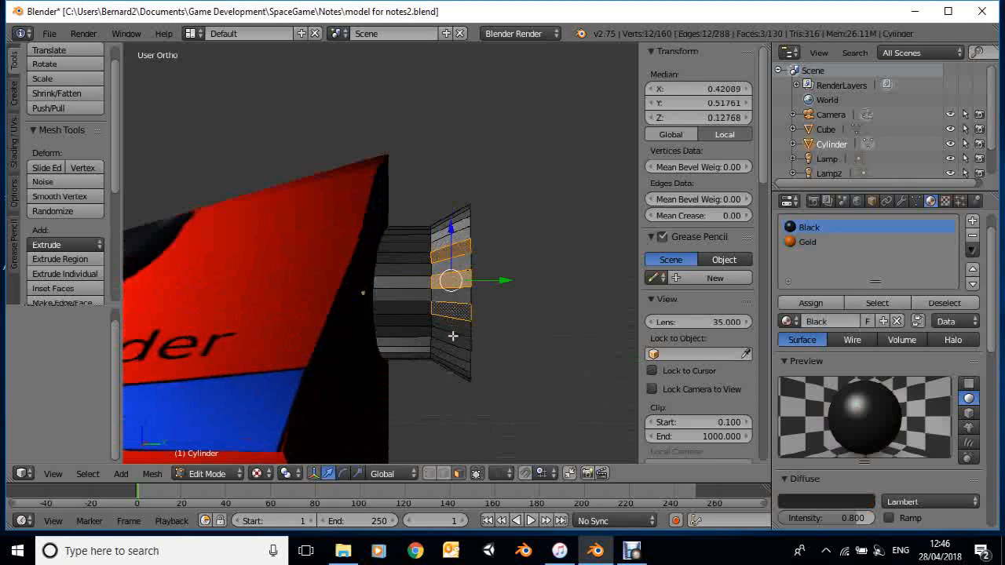
shift+right_click(454, 341)
shift+right_click(454, 359)
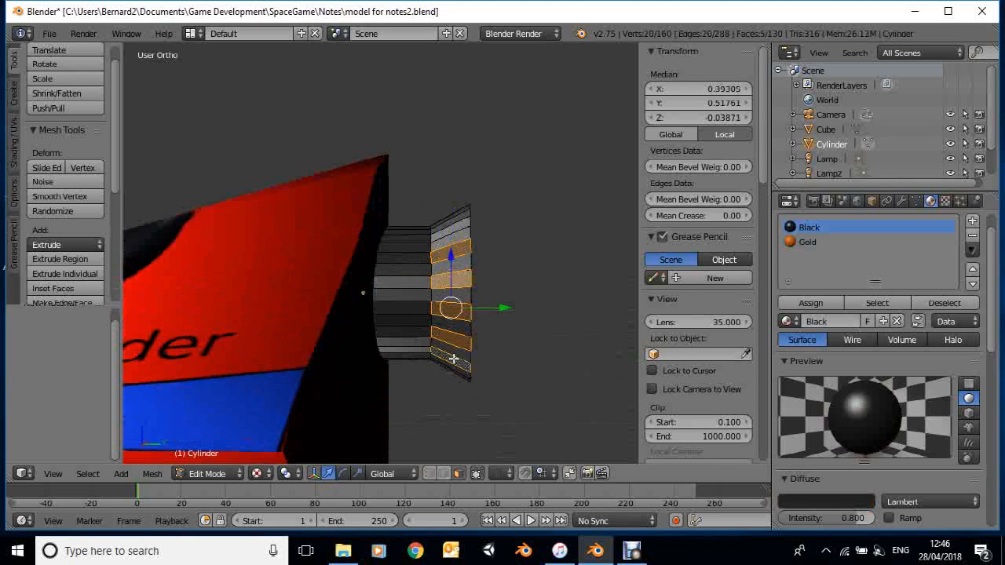
click(801, 244)
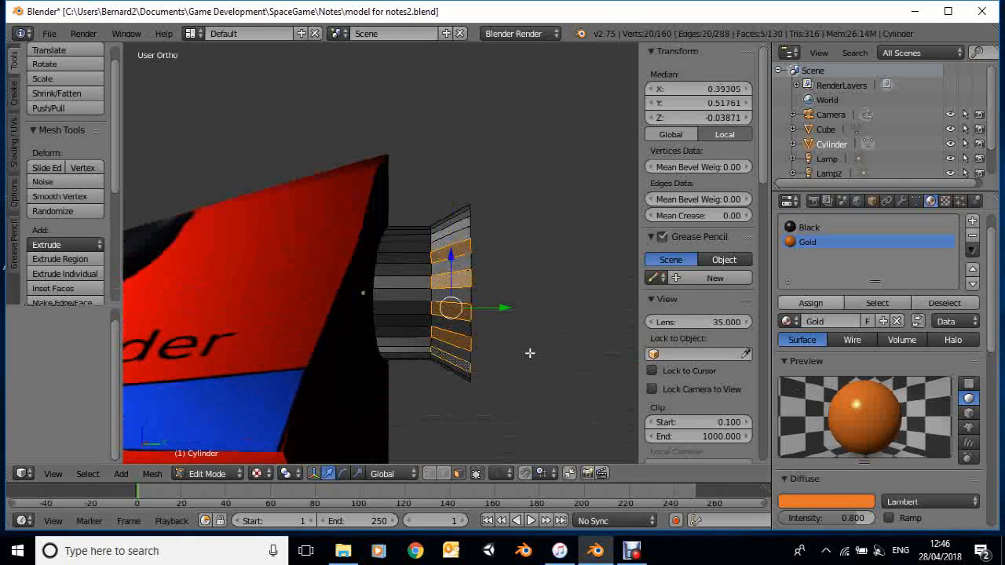
Extend the selection with four more alternate faces over the top of the flared section and assign them Gold
middle_drag(529, 354, 523, 348)
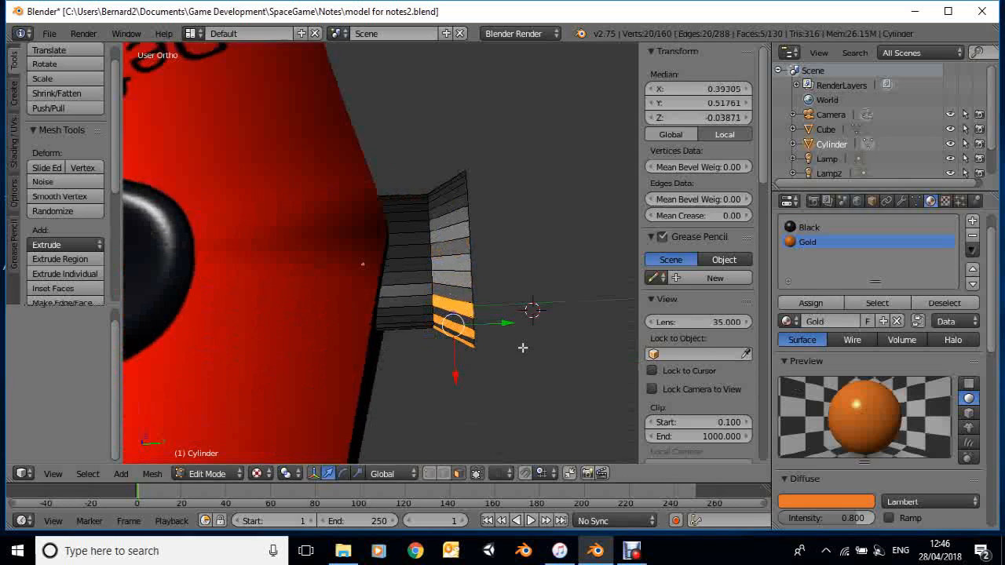
shift+right_click(451, 278)
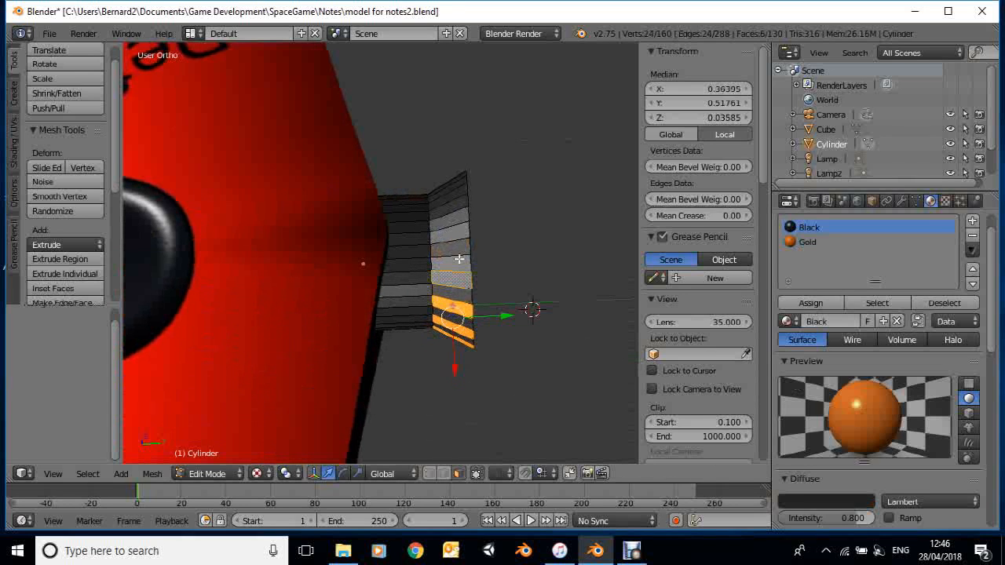
shift+right_click(459, 250)
shift+right_click(459, 219)
shift+right_click(457, 190)
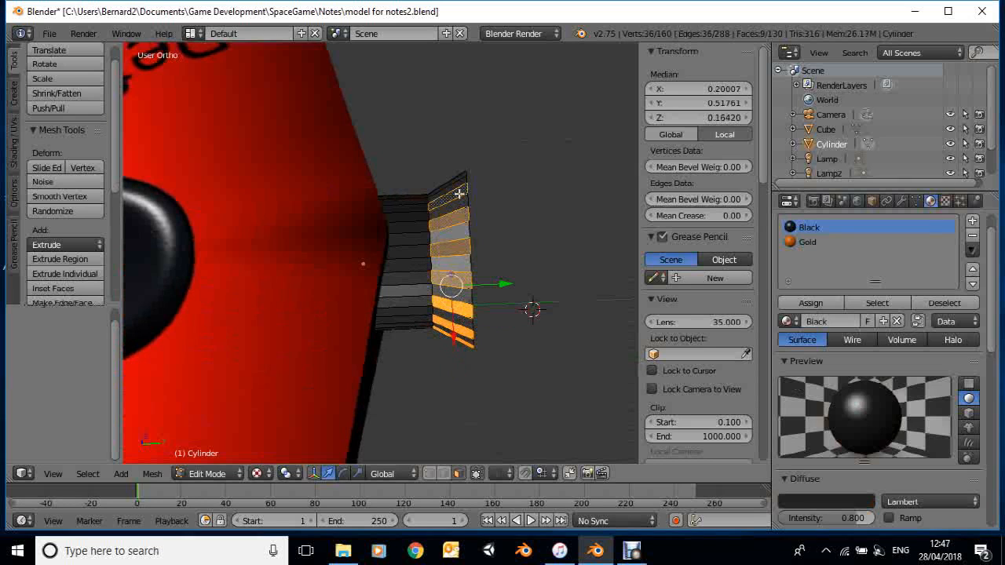
click(807, 242)
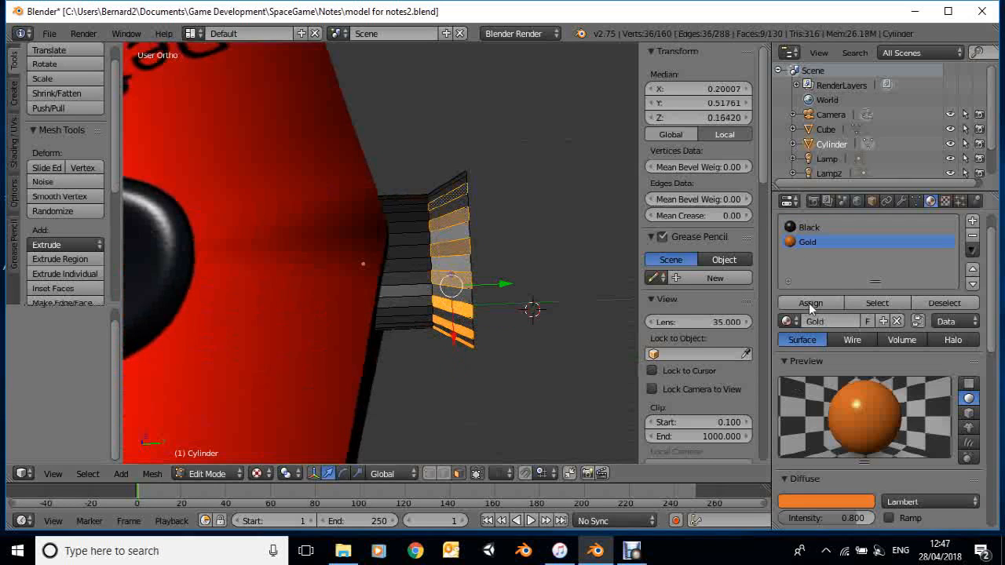
click(811, 303)
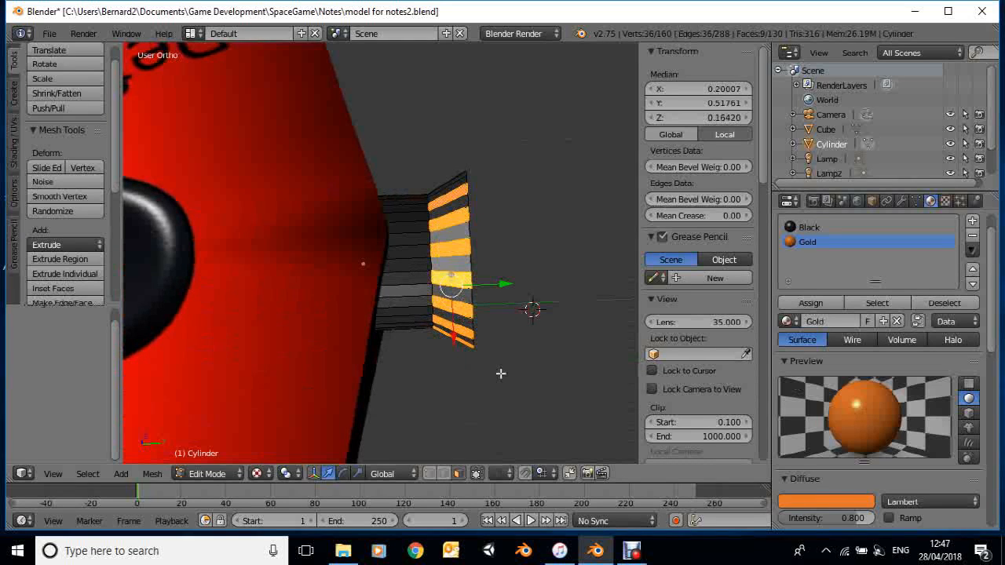
Select five alternate faces on the opposite side of the flared section and assign them the Gold material
middle_drag(501, 374, 479, 255)
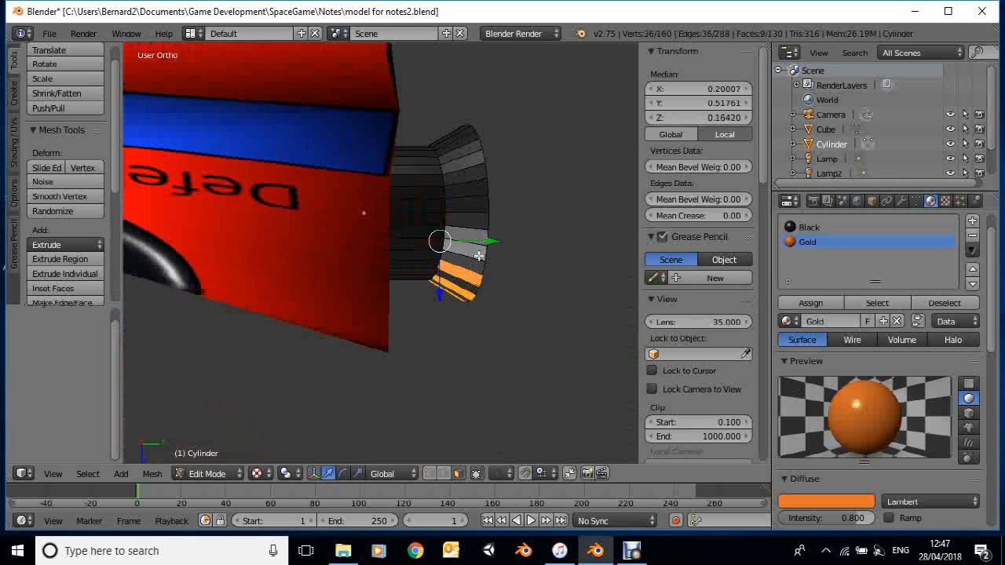
right_click(479, 255)
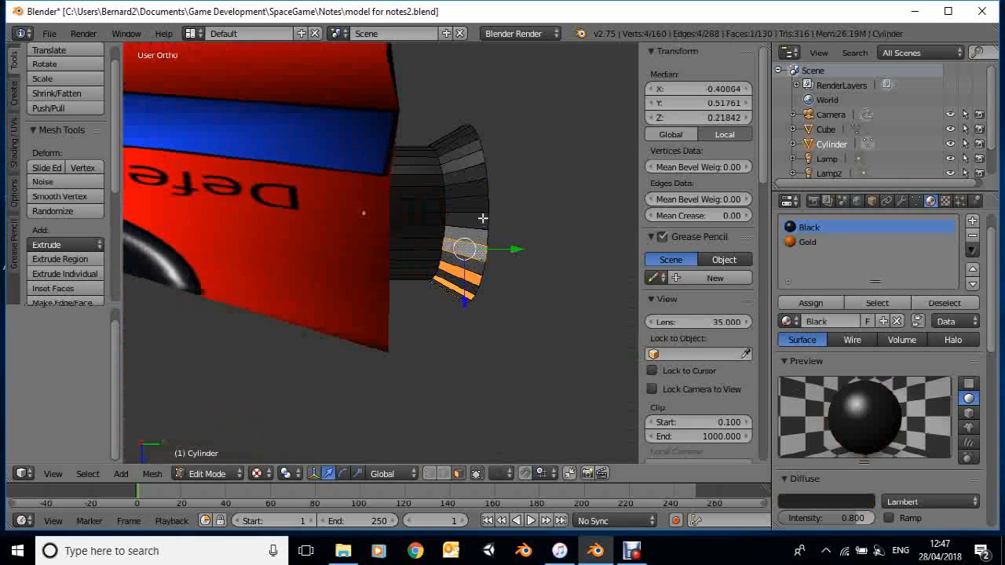
shift+right_click(482, 219)
shift+right_click(479, 190)
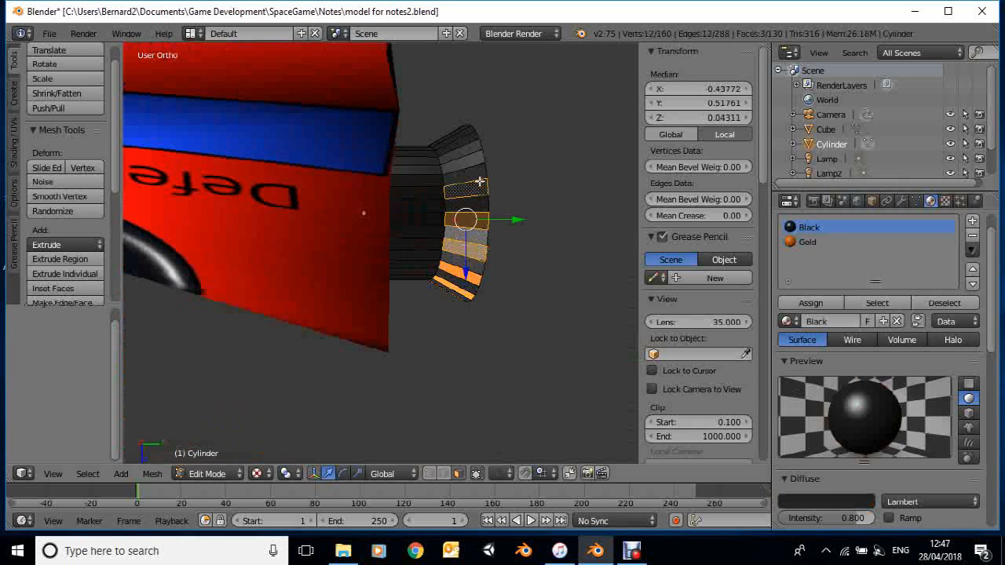
shift+right_click(474, 159)
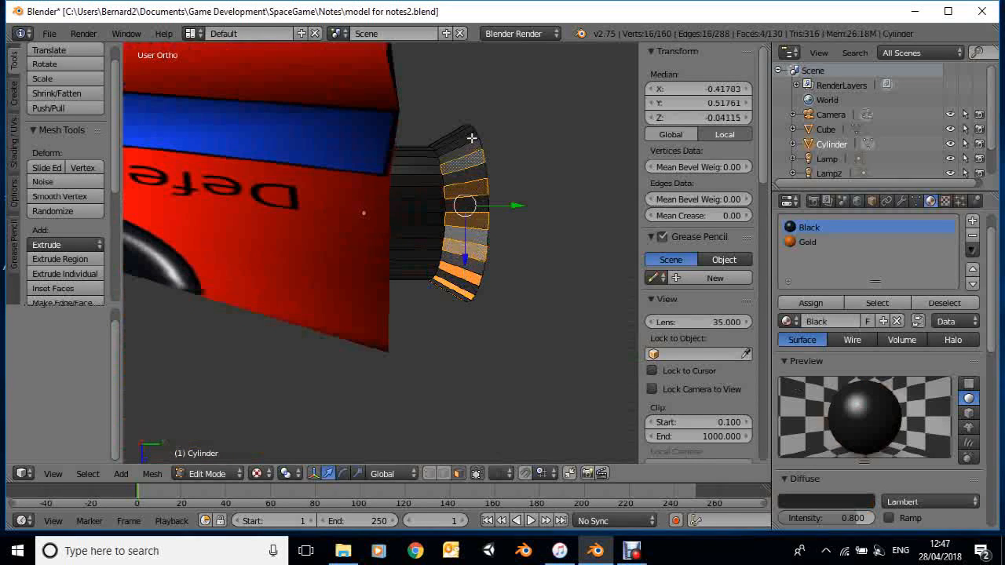
shift+right_click(471, 140)
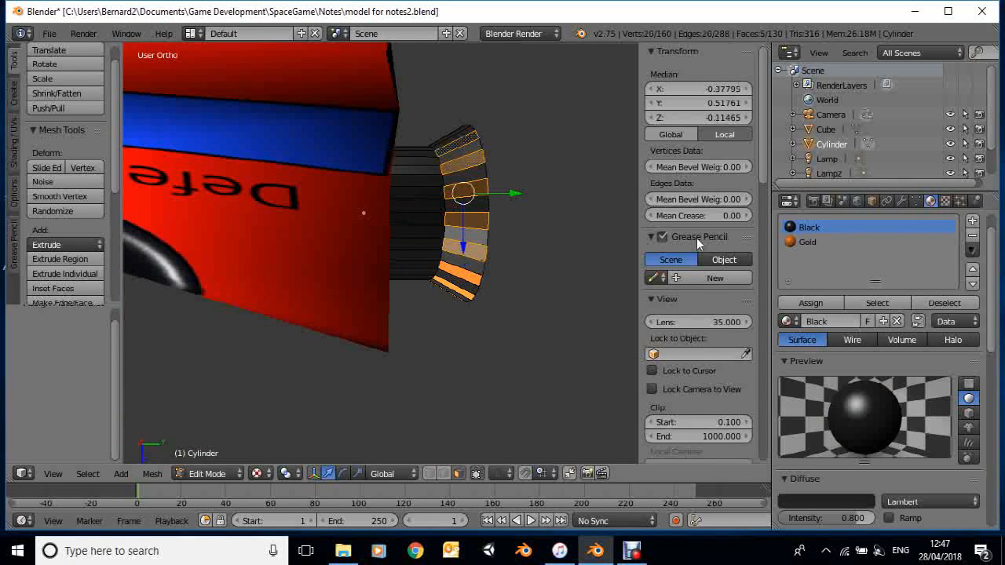
click(807, 242)
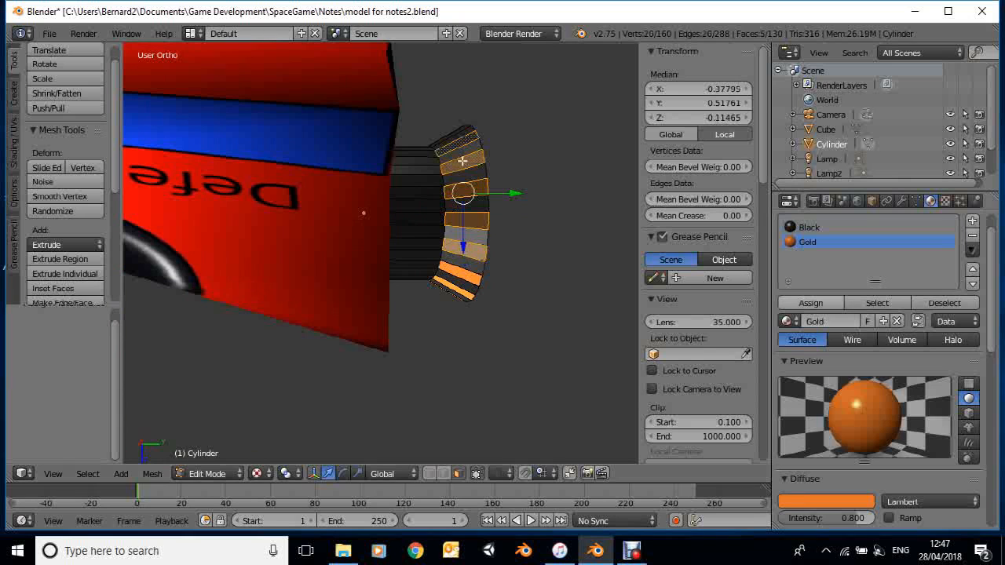
click(810, 303)
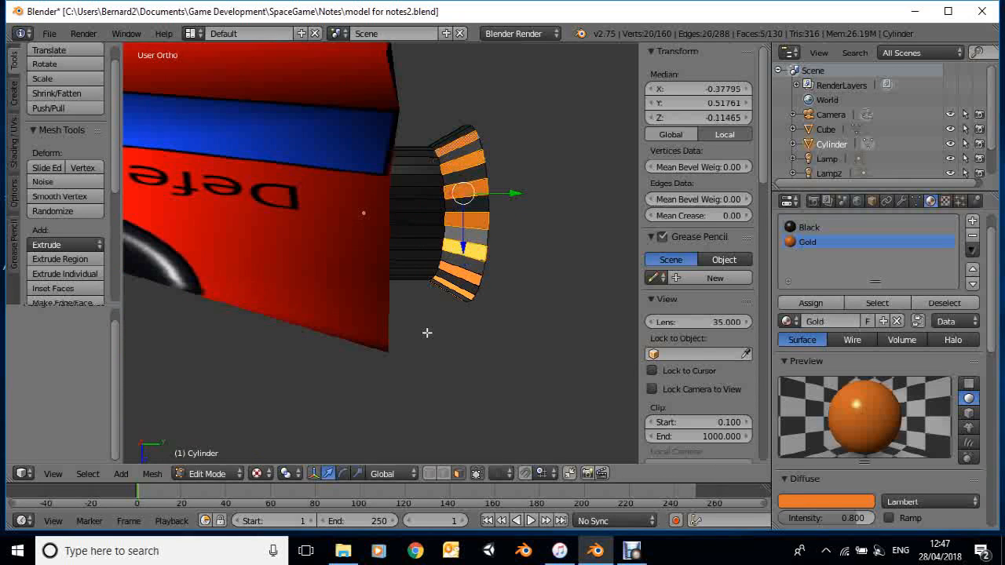
Select the two remaining alternate faces on the underside of the nozzle's flared section and assign them the Gold material
middle_drag(427, 333, 437, 256)
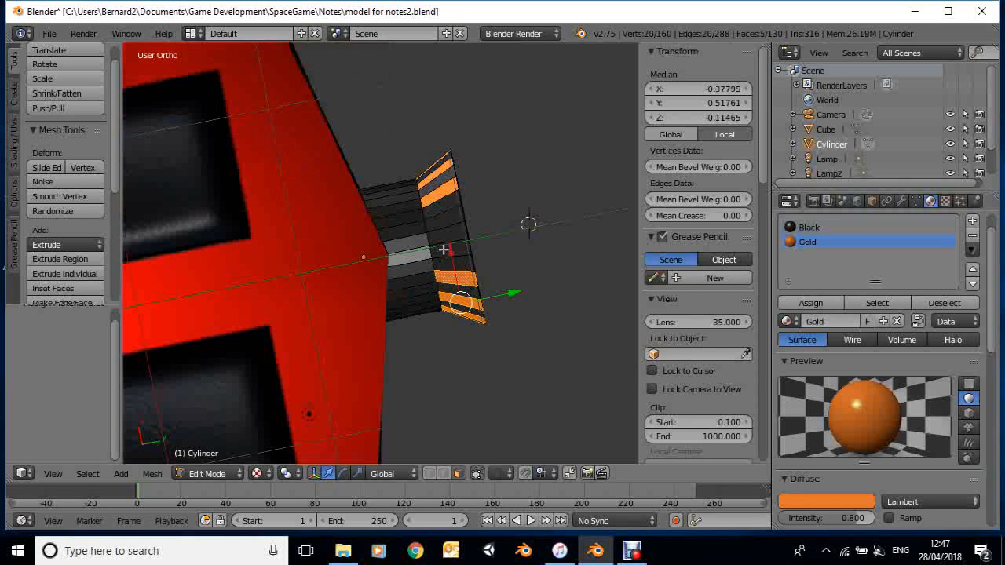
right_click(445, 236)
shift+right_click(446, 221)
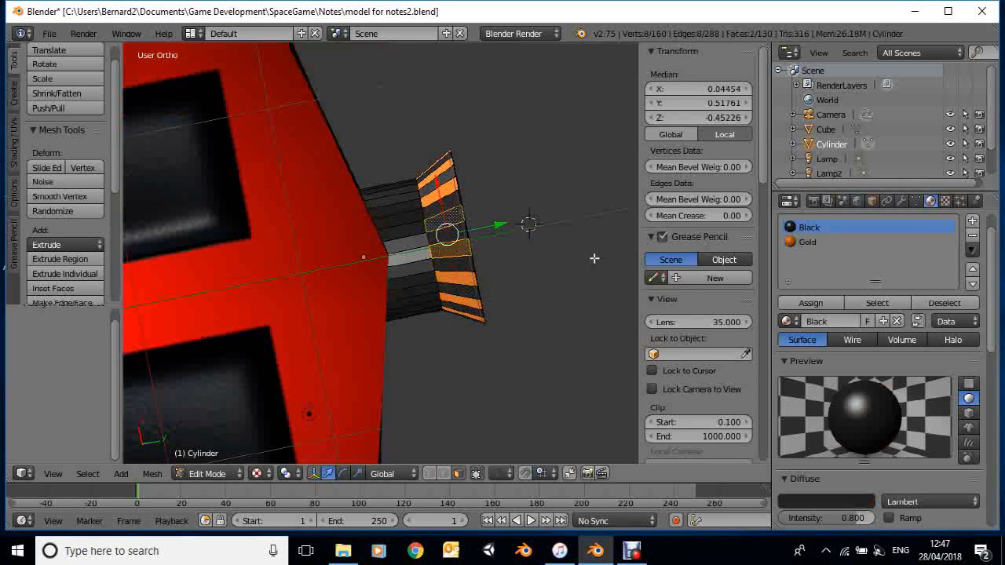
click(805, 244)
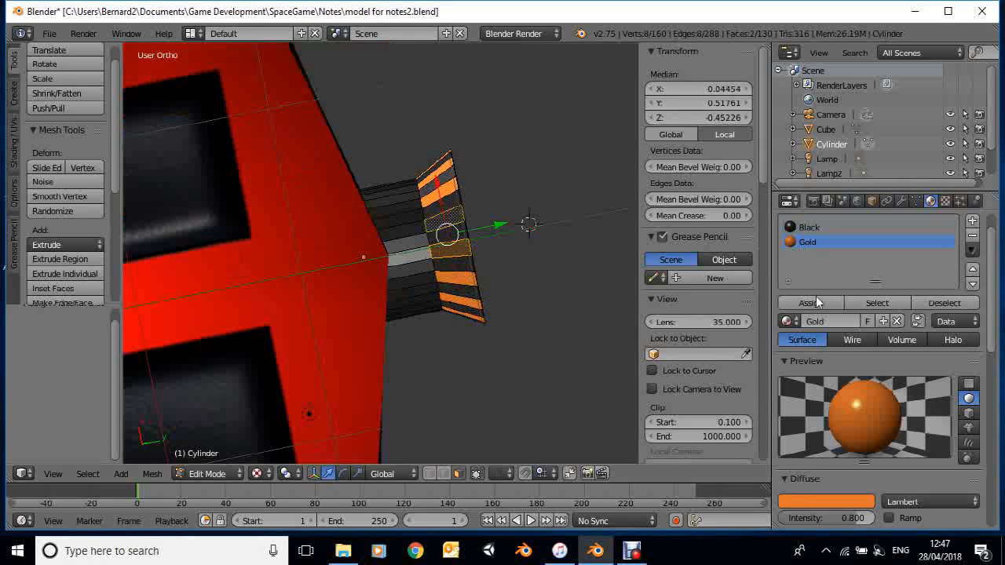
click(815, 303)
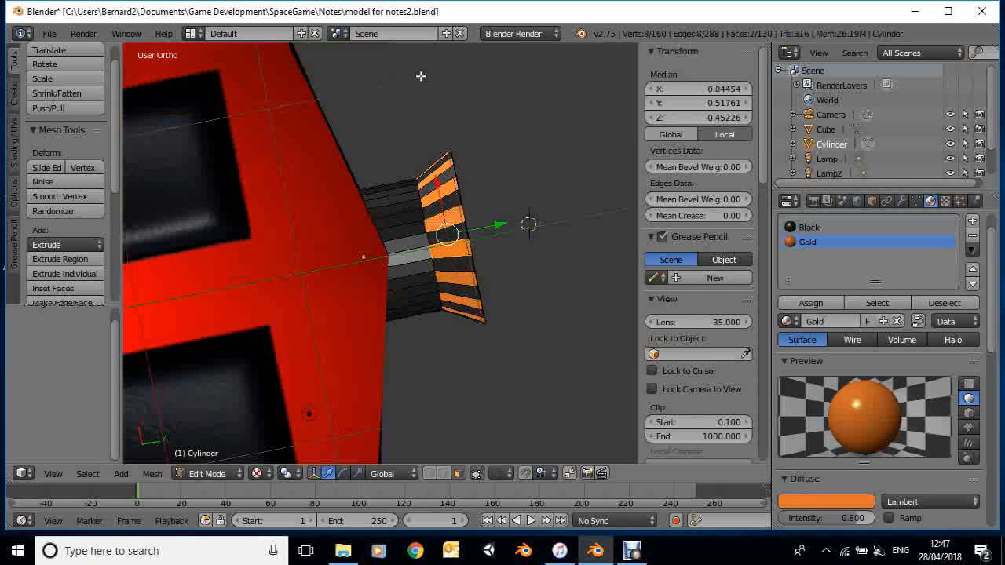
Return the nozzle from Edit Mode to Object Mode and inspect its striped flare from behind
middle_drag(420, 76, 210, 455)
click(209, 473)
click(210, 455)
middle_drag(410, 362, 93, 457)
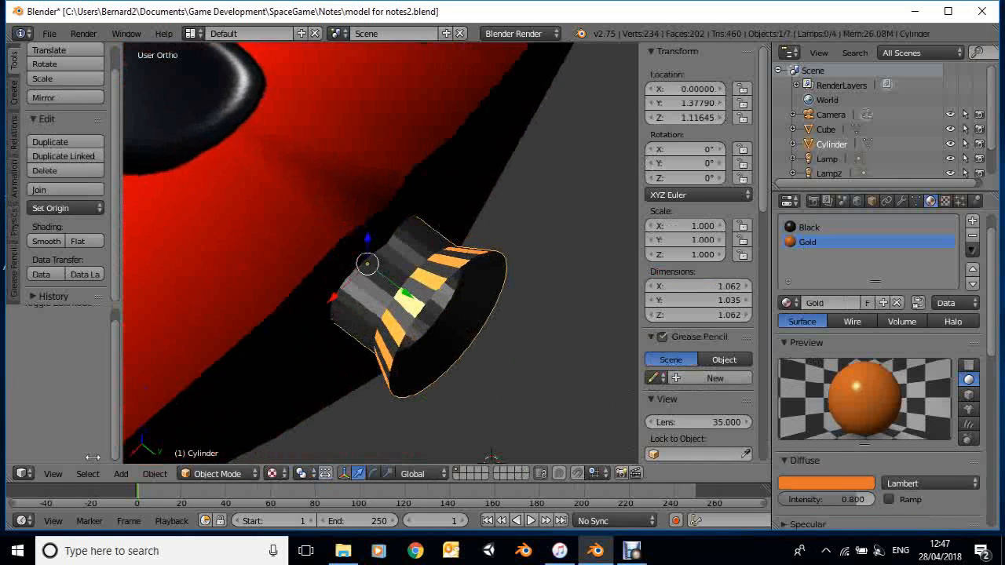
Examine the whole spaceship with its nozzle in the Right view and in perspective from above the front
click(53, 474)
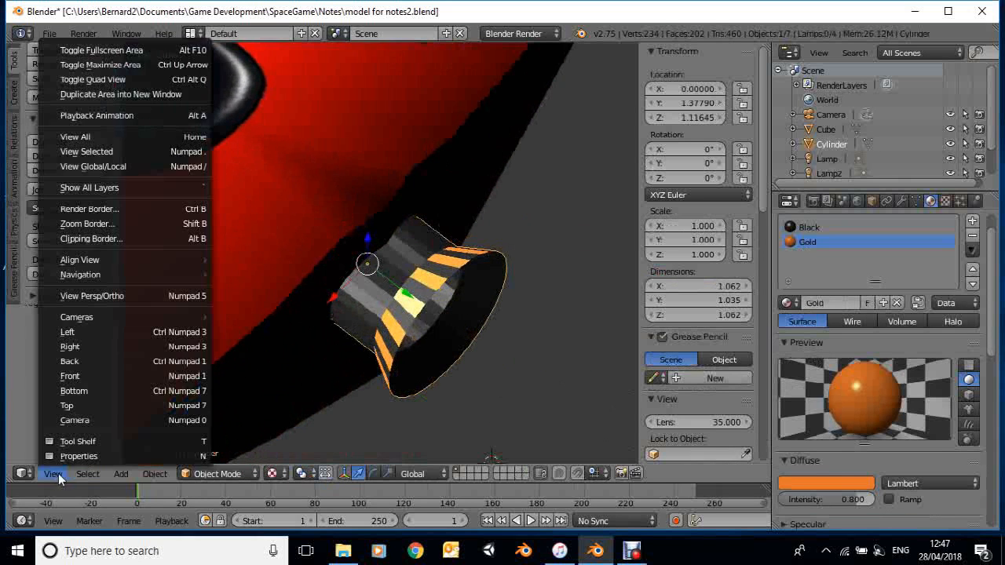
click(79, 347)
scroll(268, 359, down, 6)
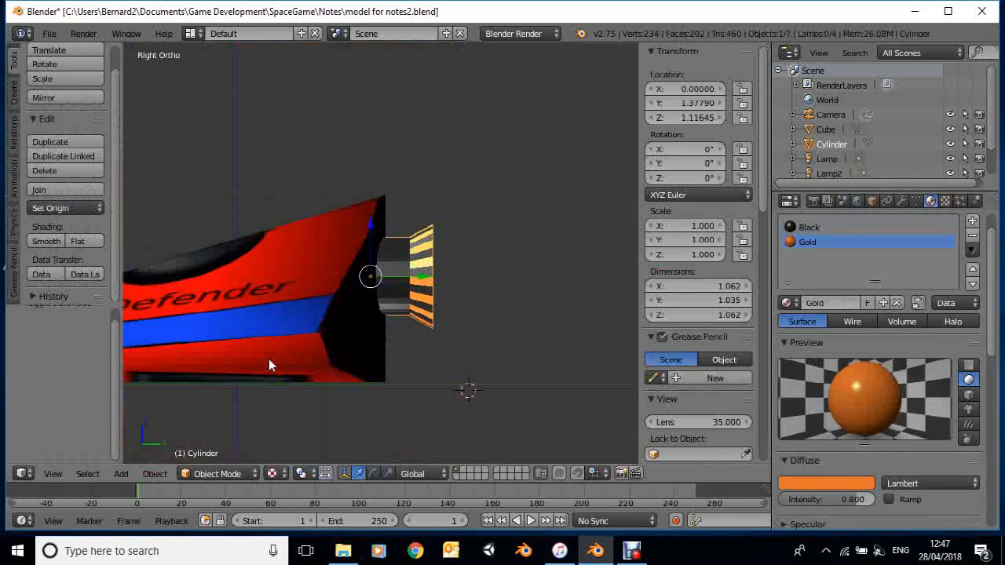
click(54, 474)
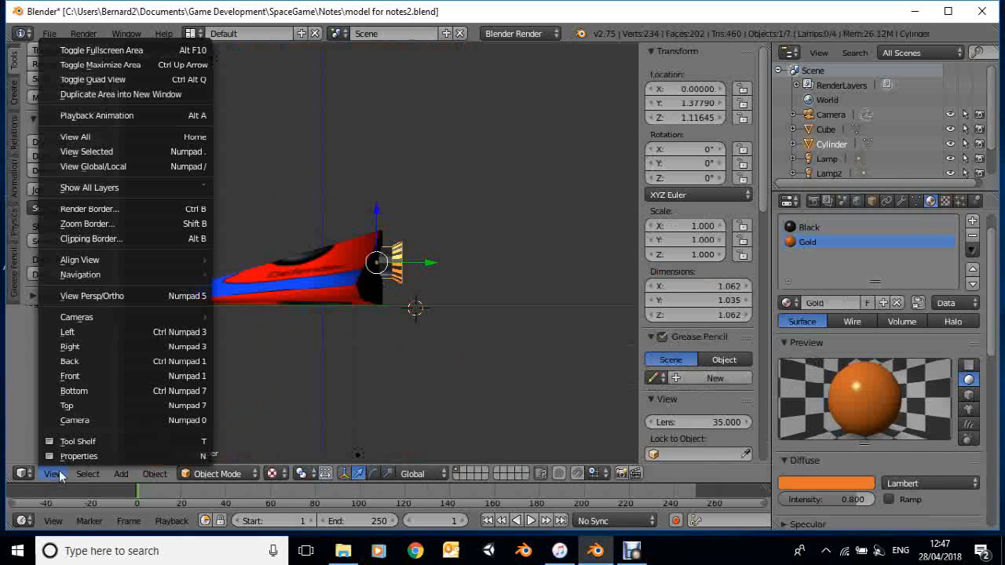
click(72, 296)
middle_drag(211, 311, 289, 387)
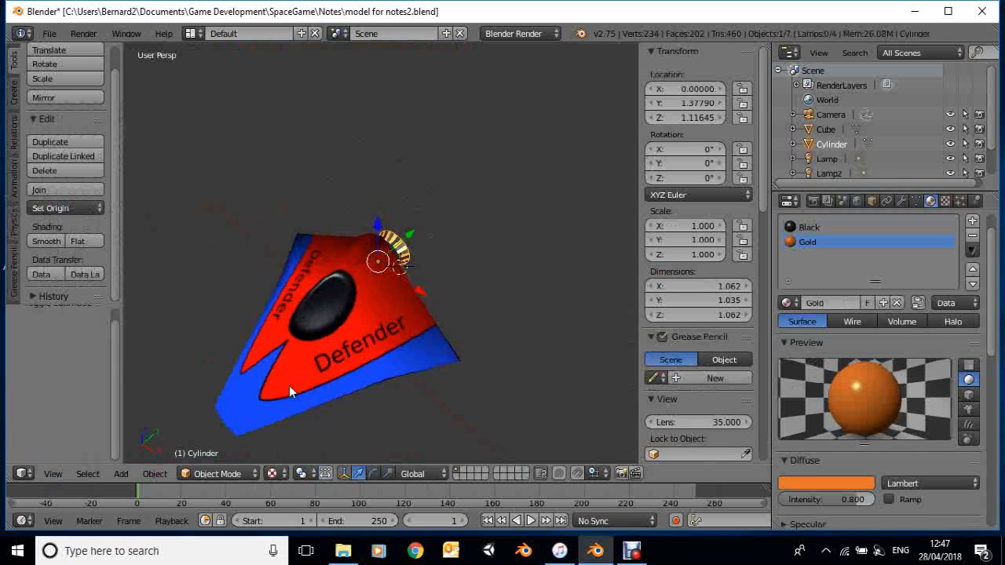